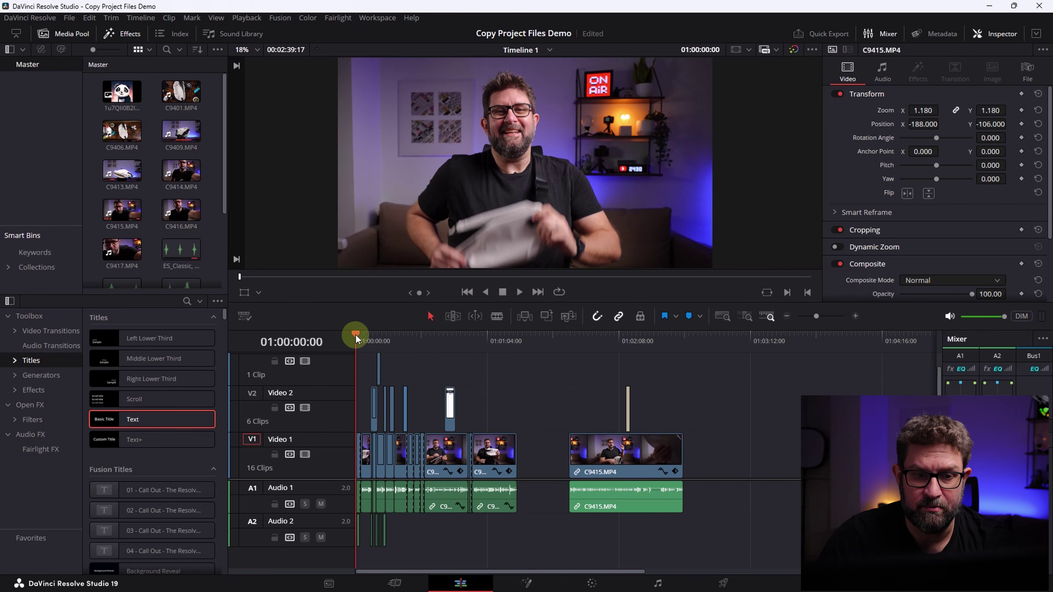
Examine the timeline's tracks and the clips in the media pool, ending with the playhead at the gap on Video 1
drag(508, 344, 510, 343)
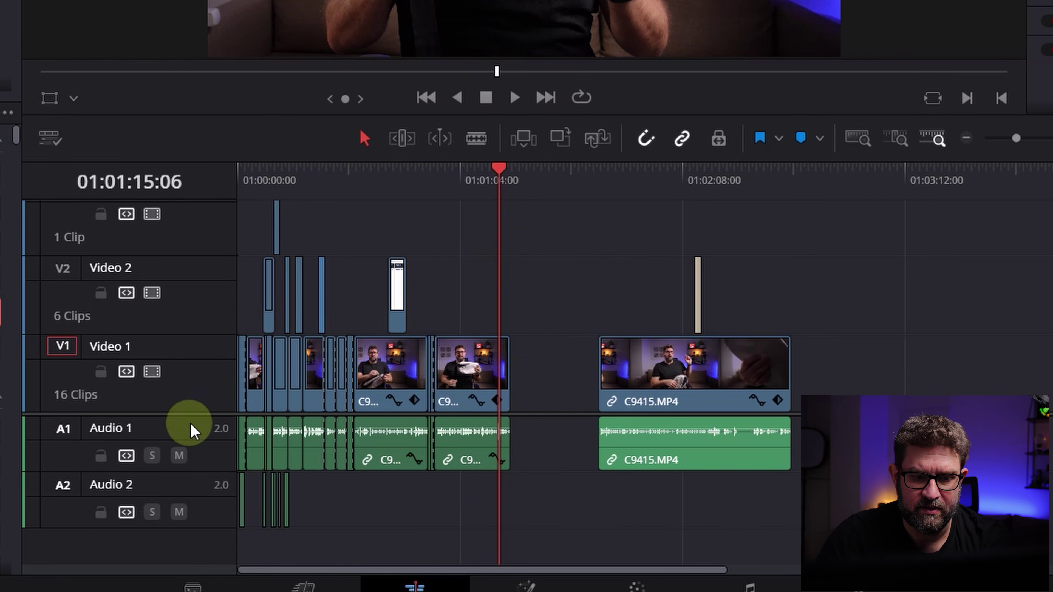
drag(193, 416, 207, 359)
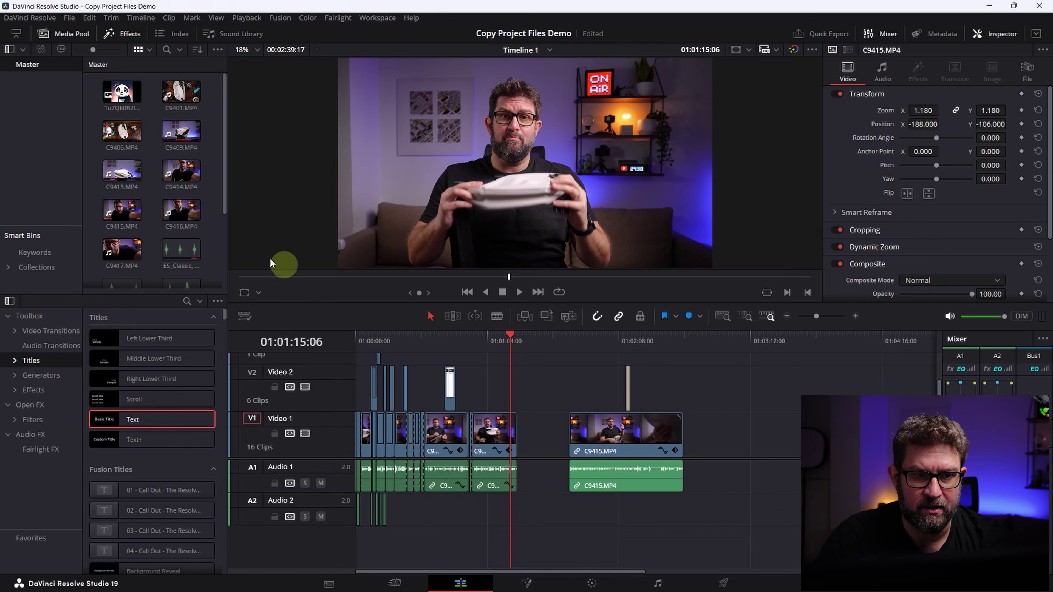
drag(225, 162, 228, 244)
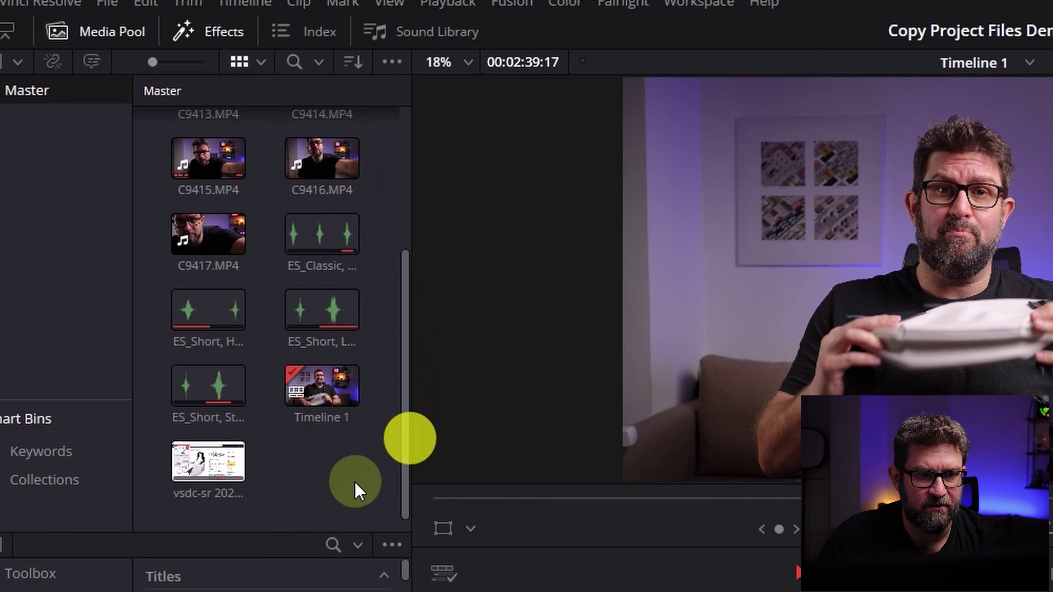
drag(402, 352, 414, 178)
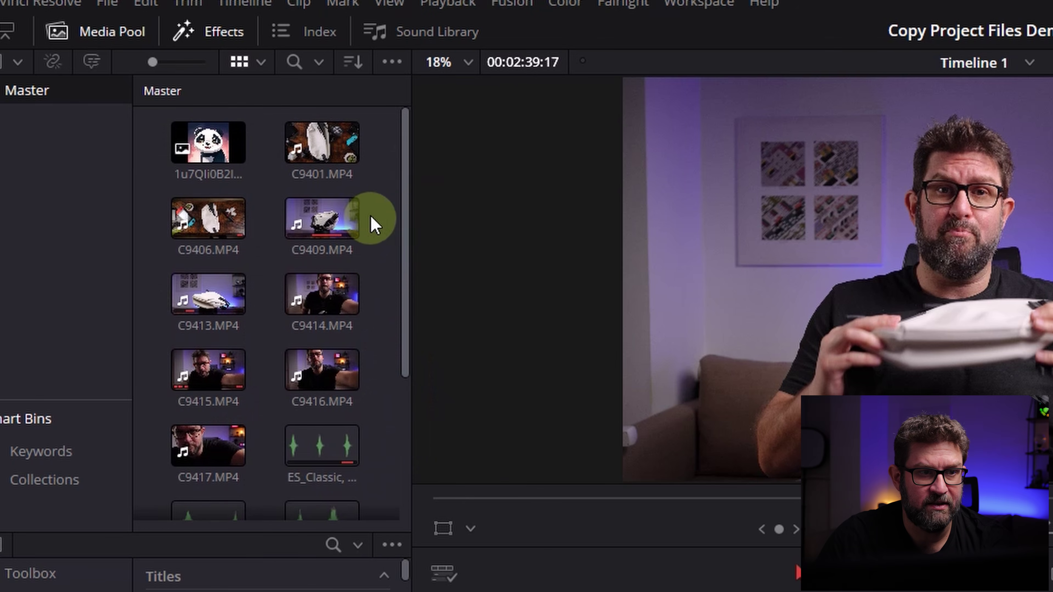
drag(410, 220, 428, 220)
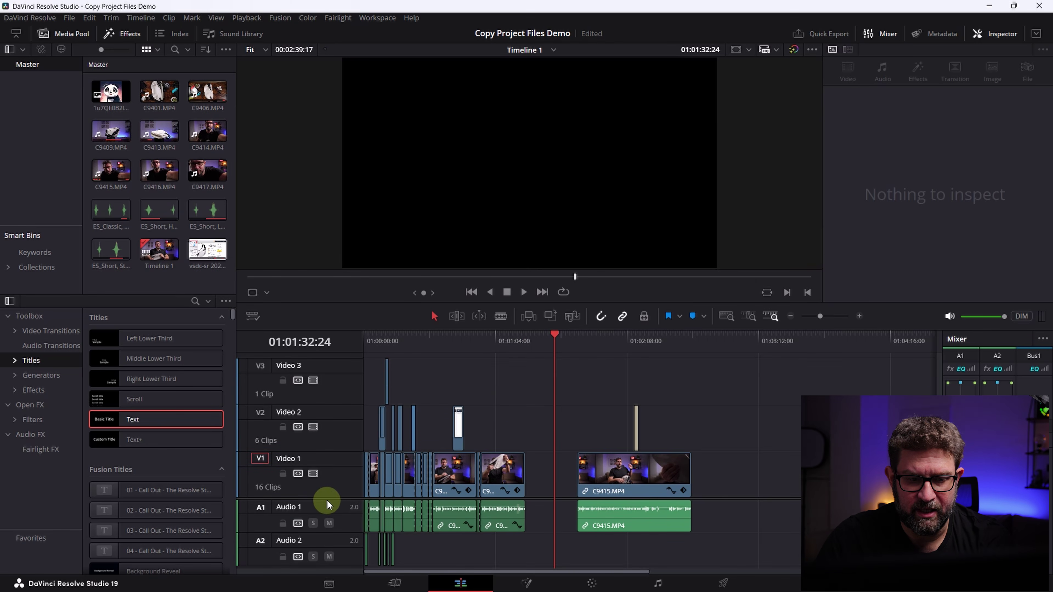
scroll(327, 504, down, 1)
click(523, 340)
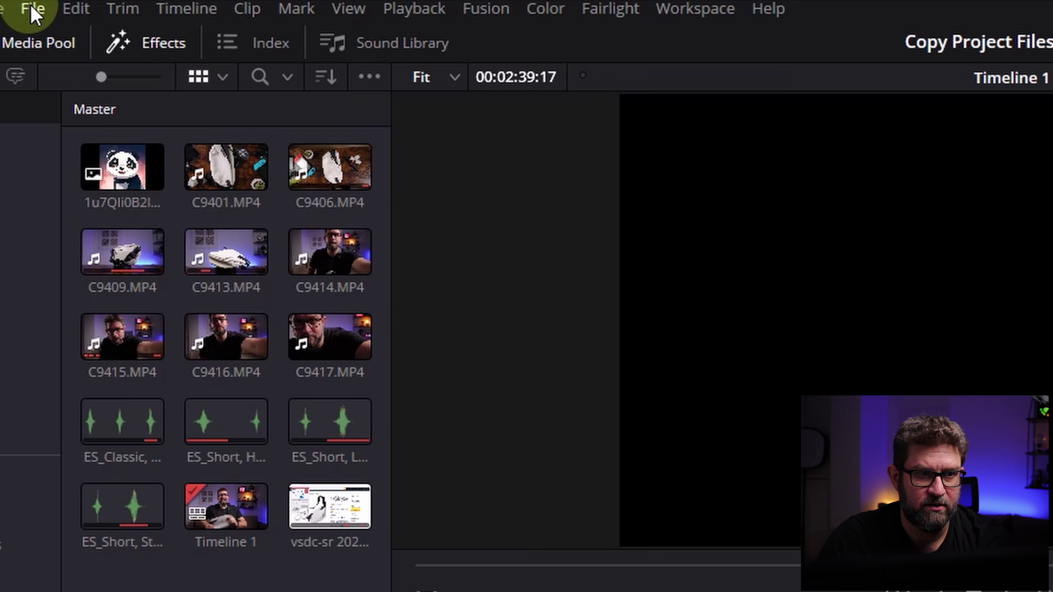
Open the Project Manager and make sure Dynamic Project Switching is enabled
click(69, 18)
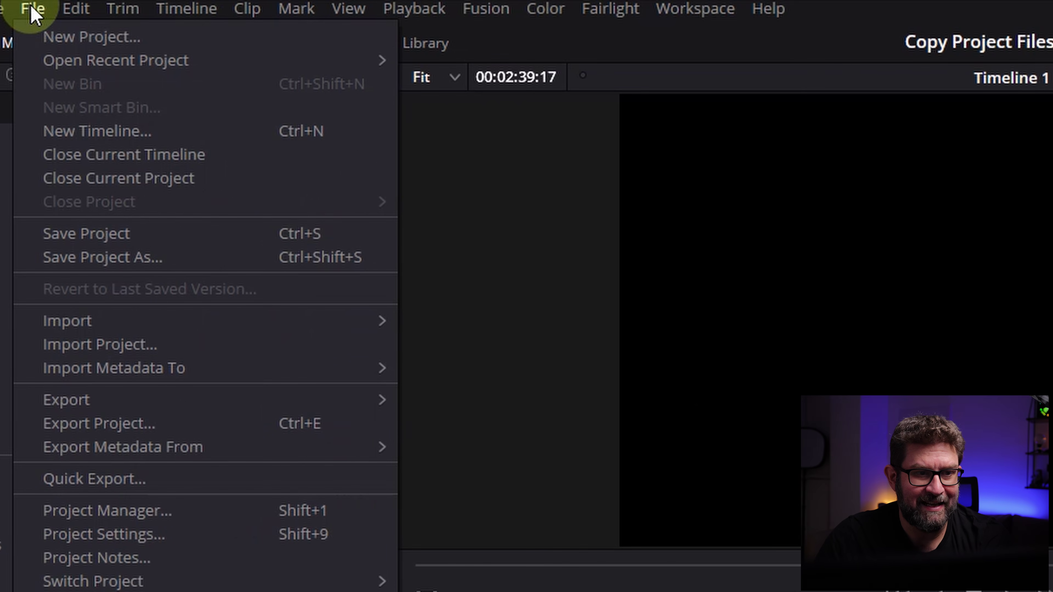
click(141, 510)
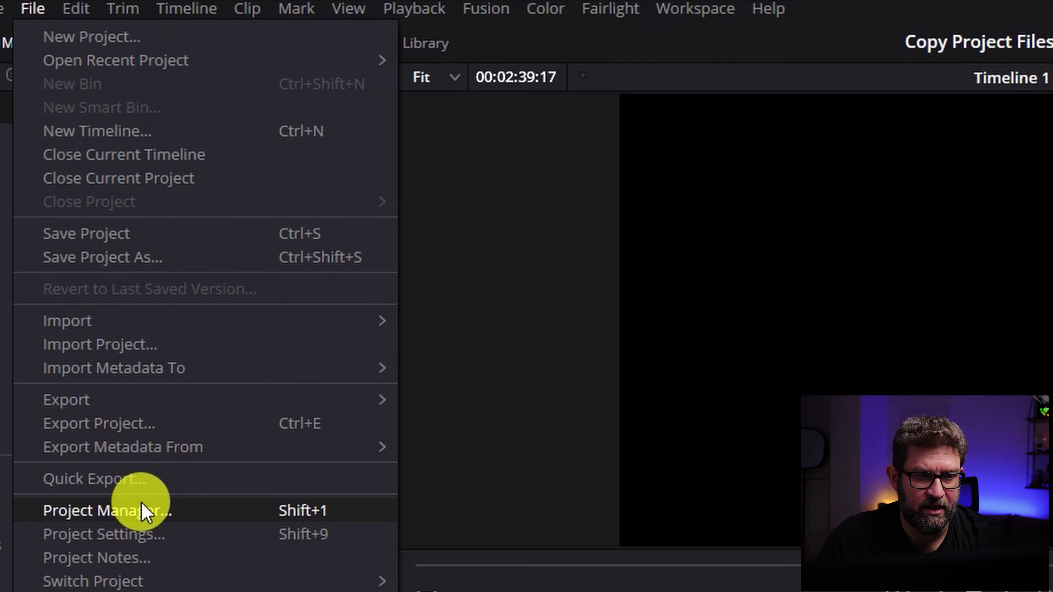
click(457, 91)
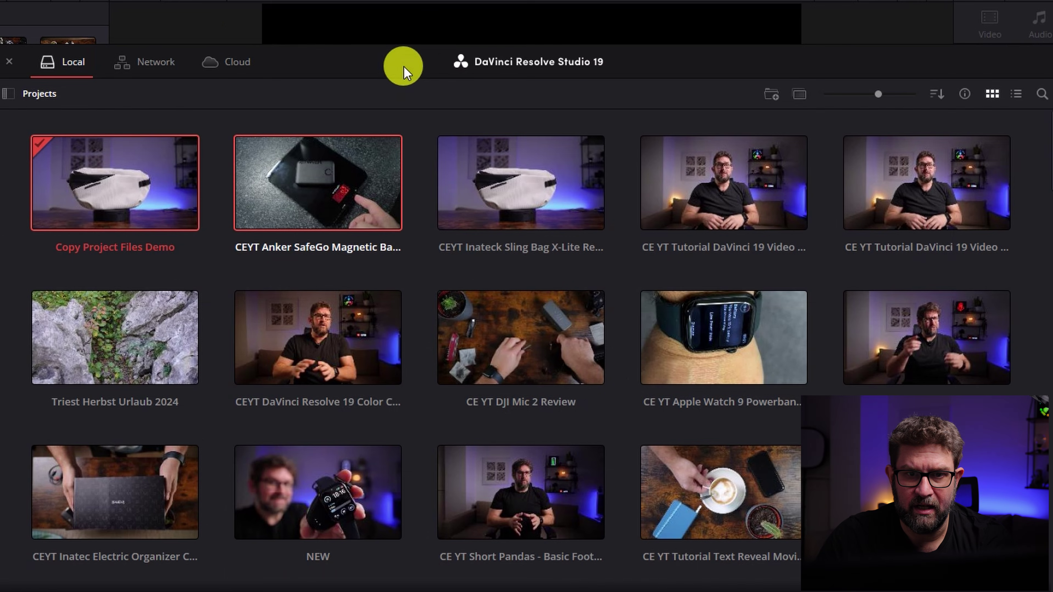
drag(404, 66, 412, 61)
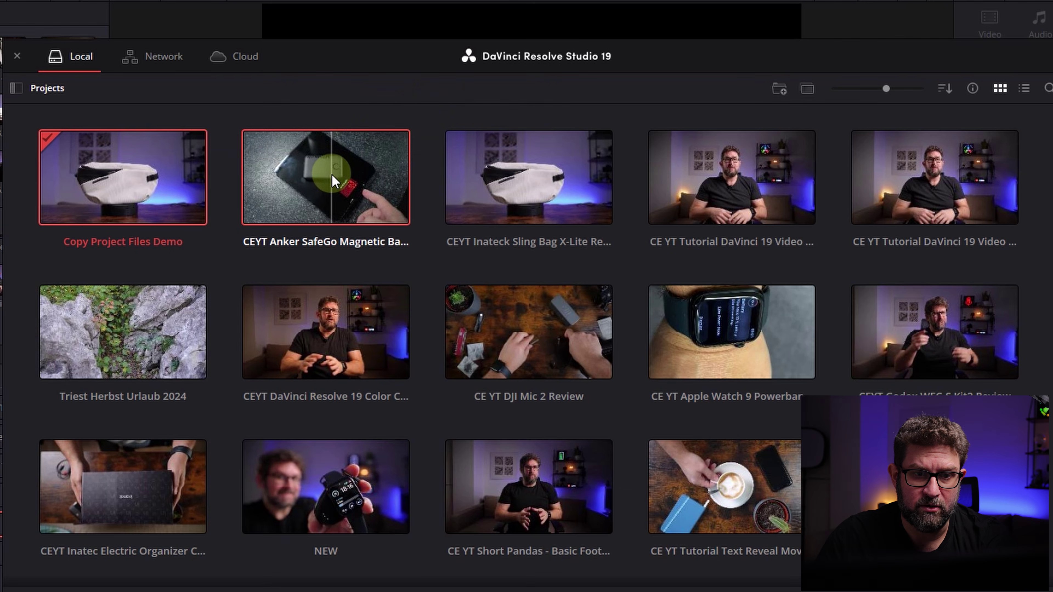
right_click(331, 175)
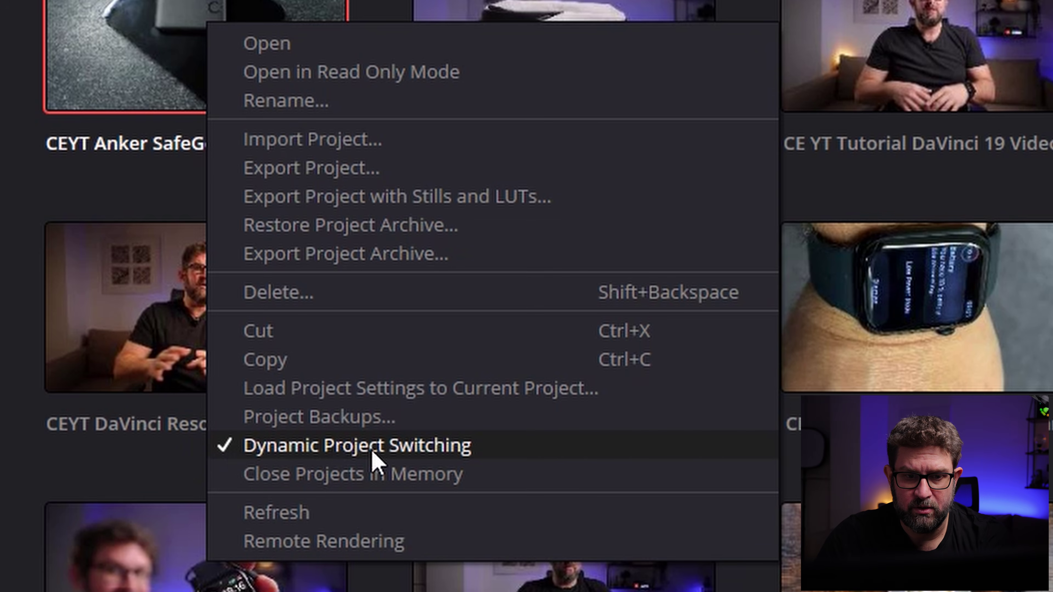
click(426, 123)
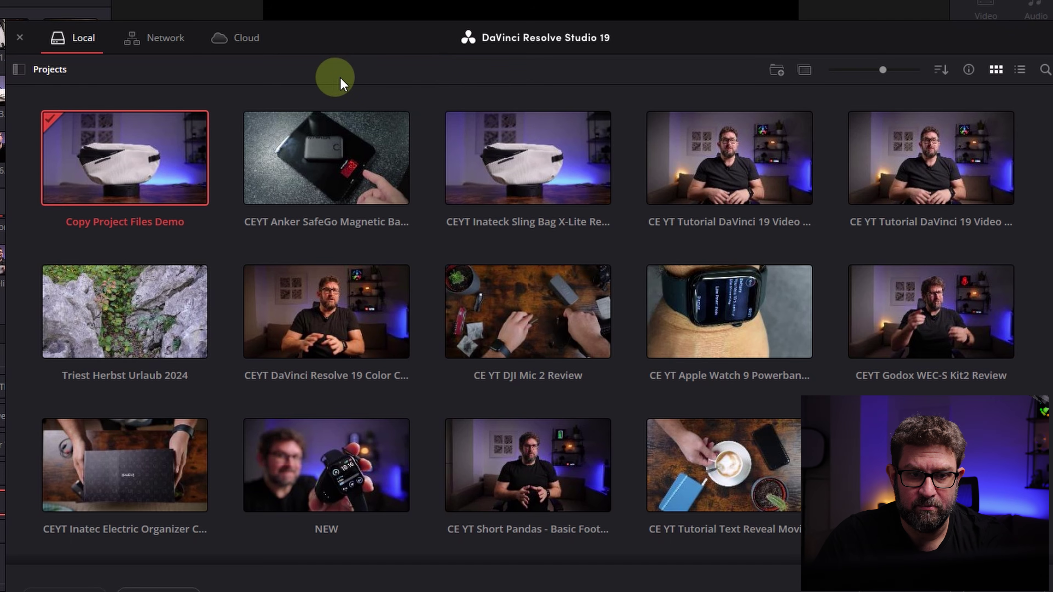
Open the CEYT Anker SafeGo Magnetic Battery iPhone project and copy the CE Intro YT final.mp4 clip from its timeline
click(316, 168)
double_click(317, 167)
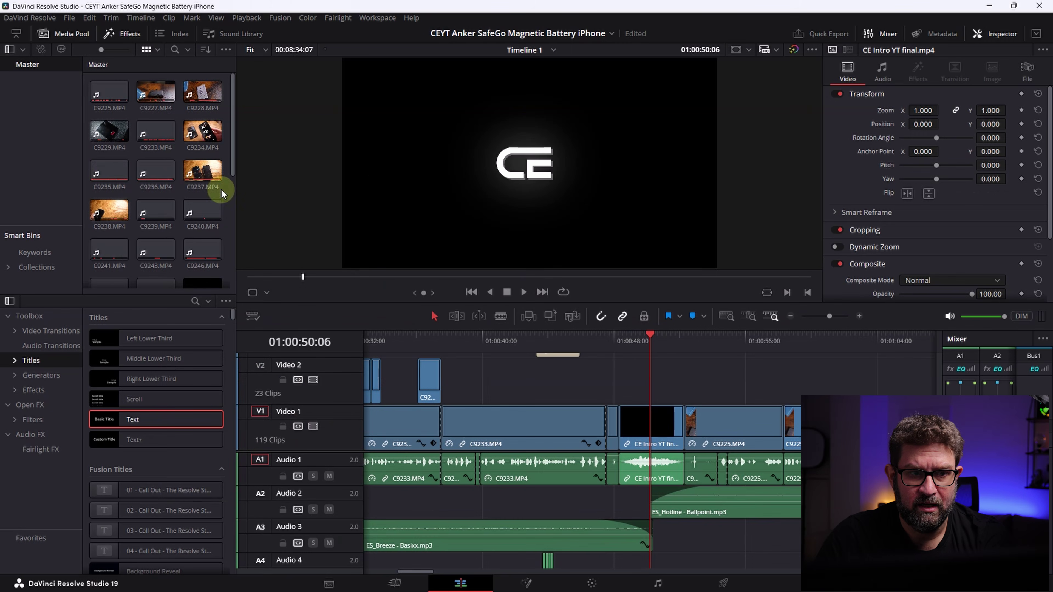
click(596, 341)
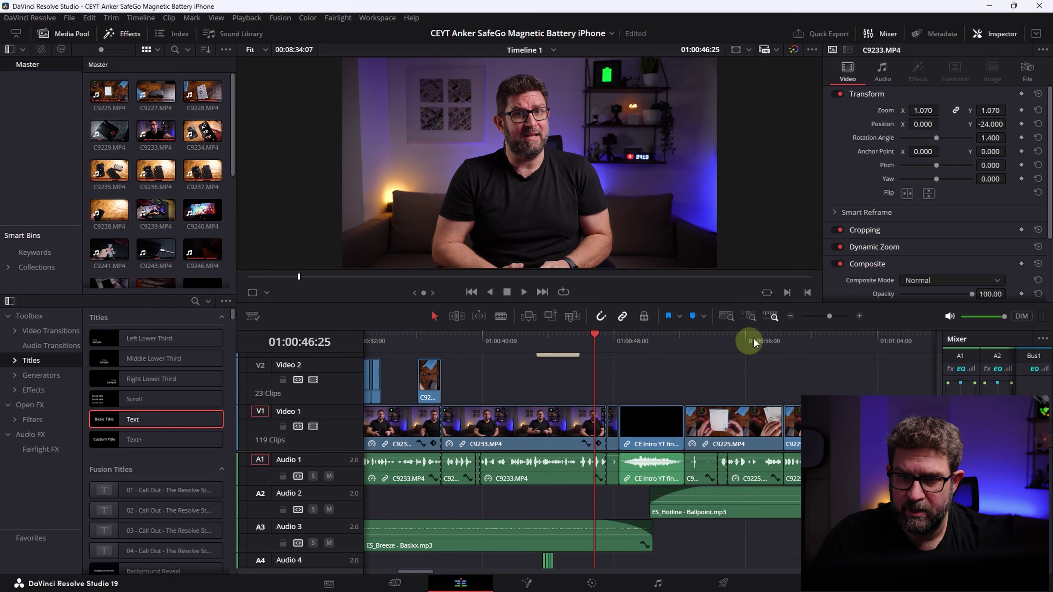
click(791, 317)
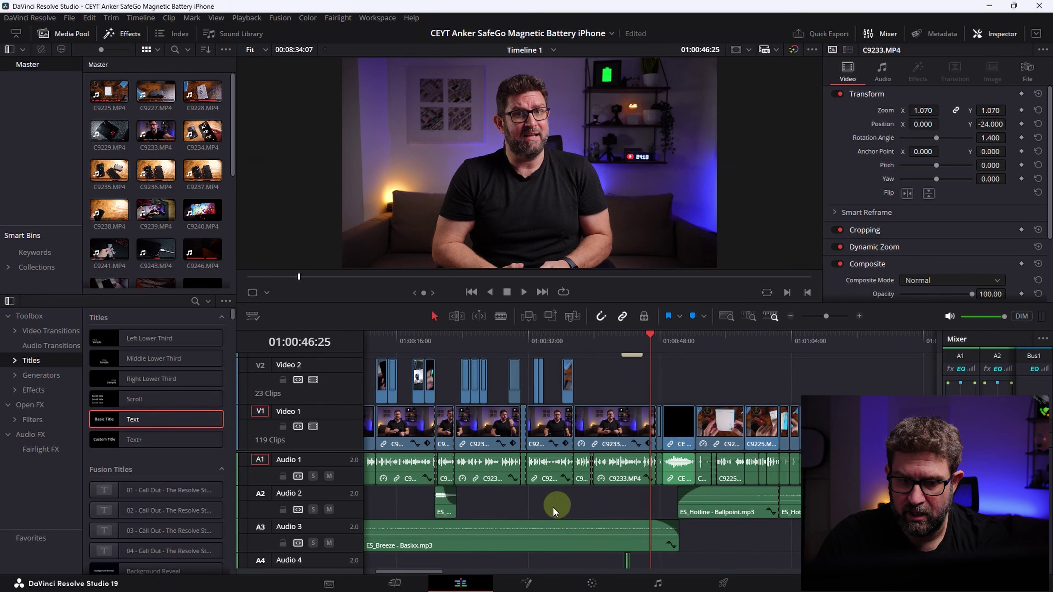
drag(430, 570, 447, 570)
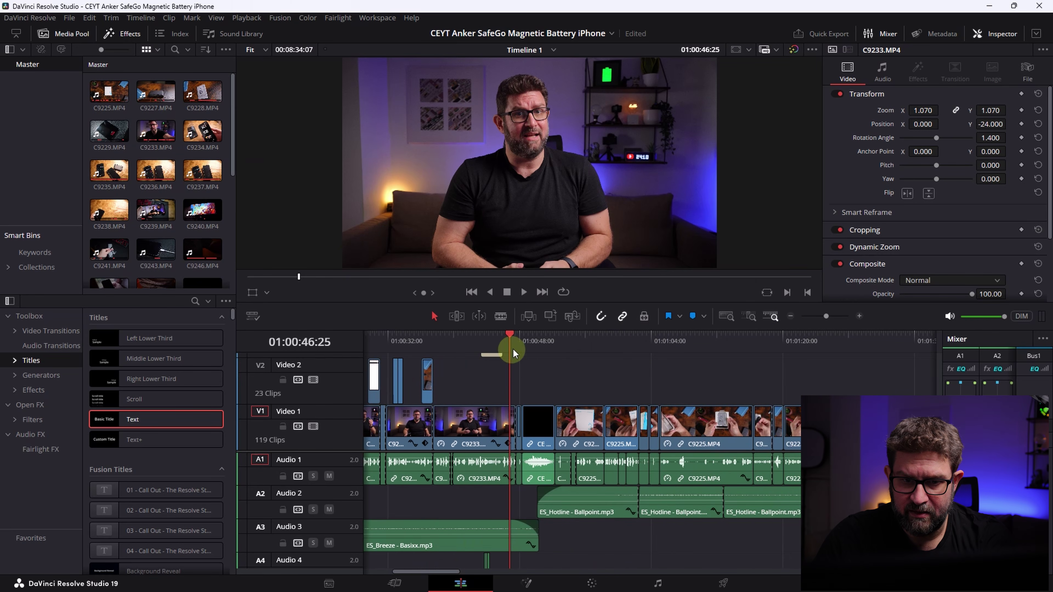
click(537, 340)
click(543, 424)
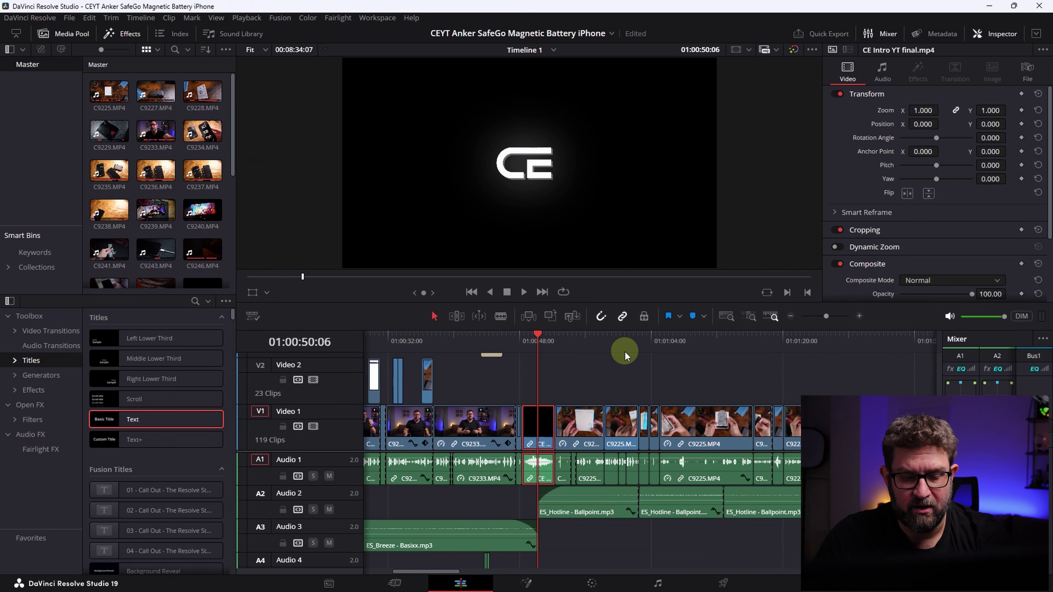
key(ctrl+c)
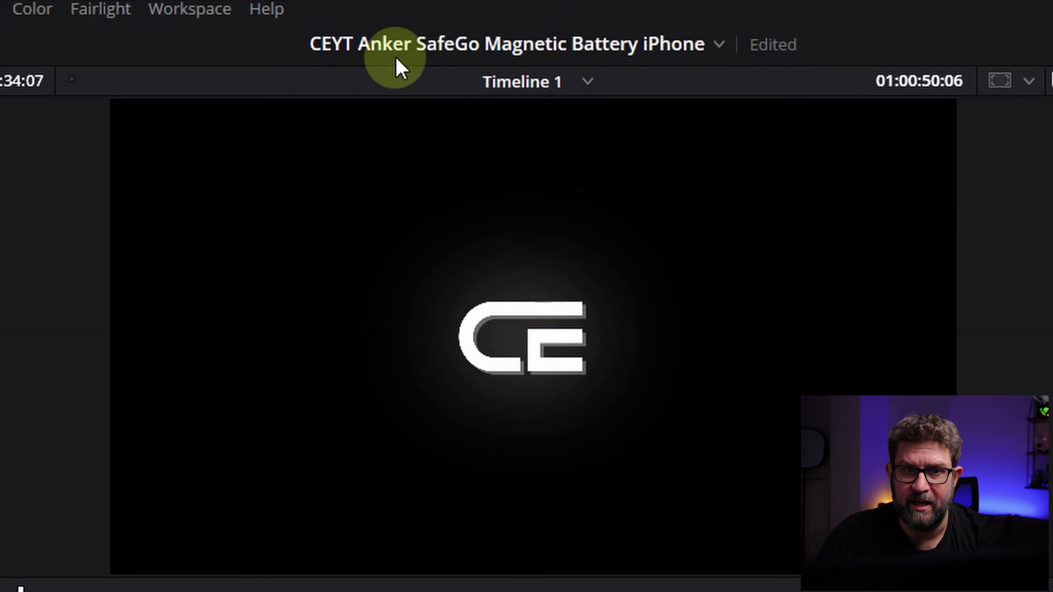
Switch to the Copy Project Files Demo project and paste the copied intro clip at the start of the gap on Video 1
click(722, 48)
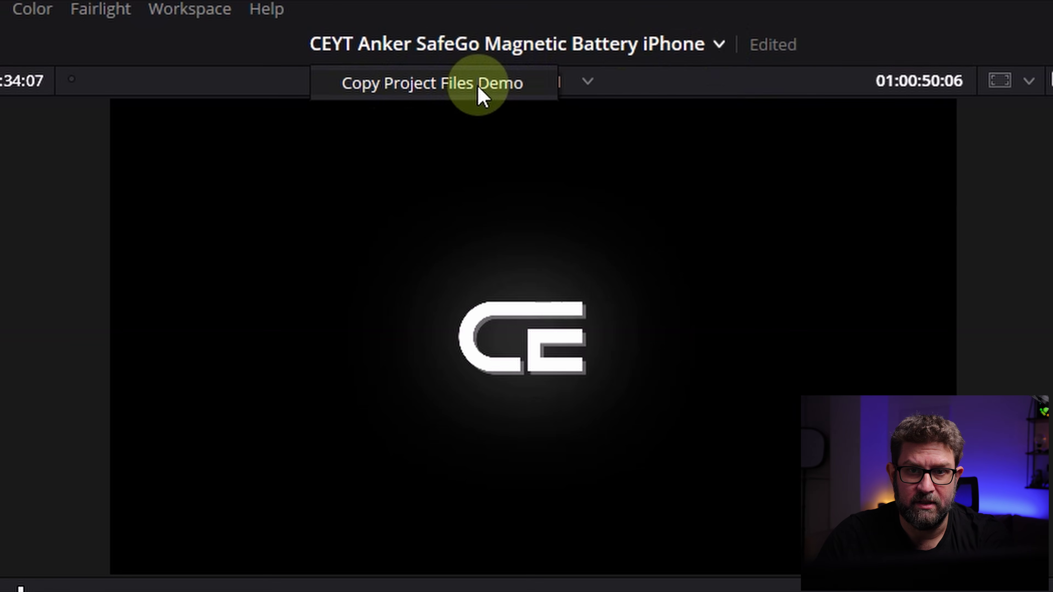
click(423, 88)
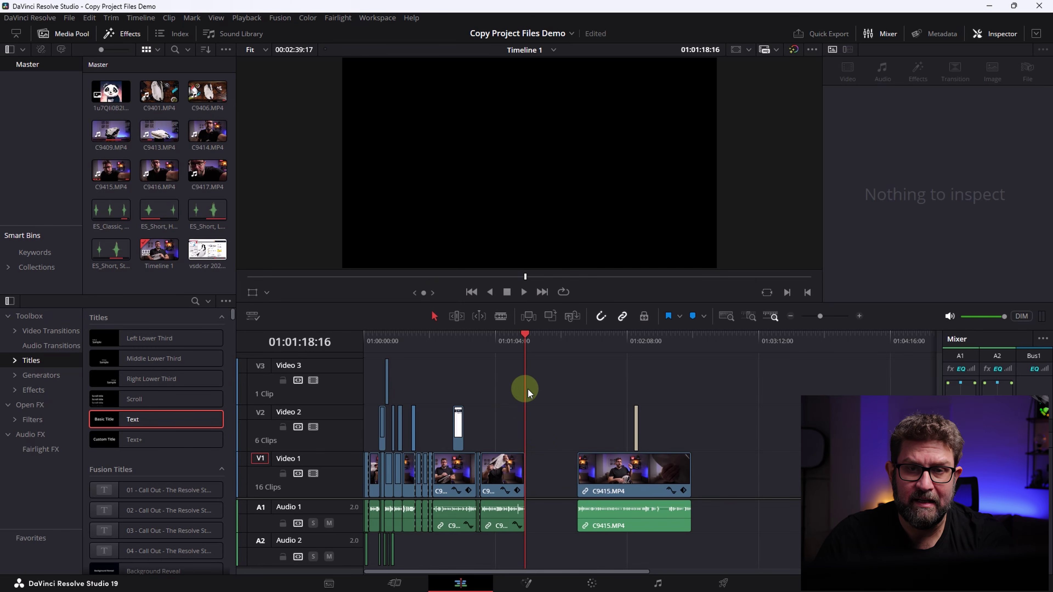
drag(546, 343, 531, 344)
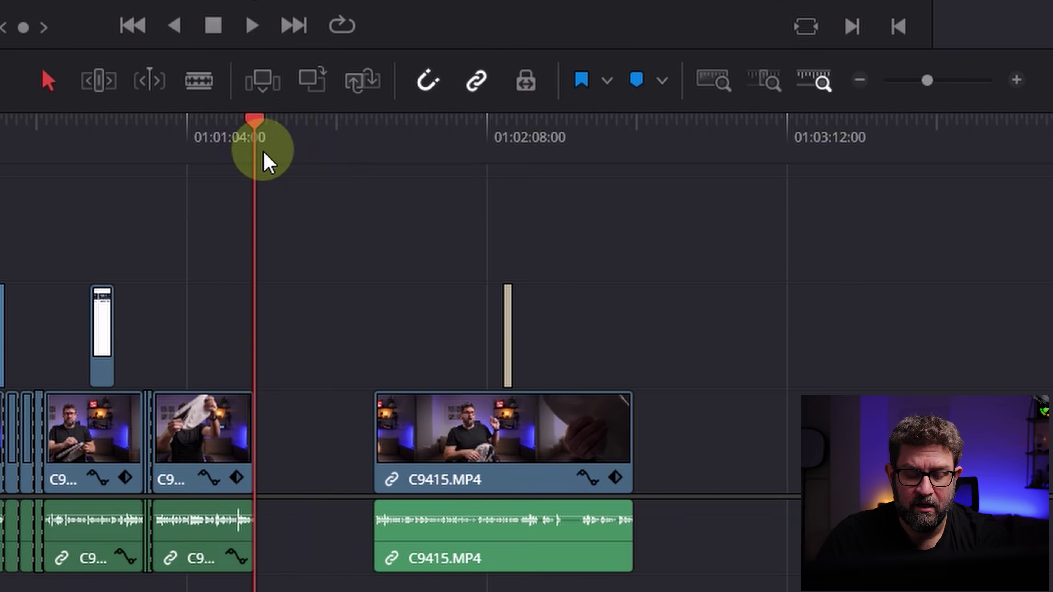
key(ctrl+v)
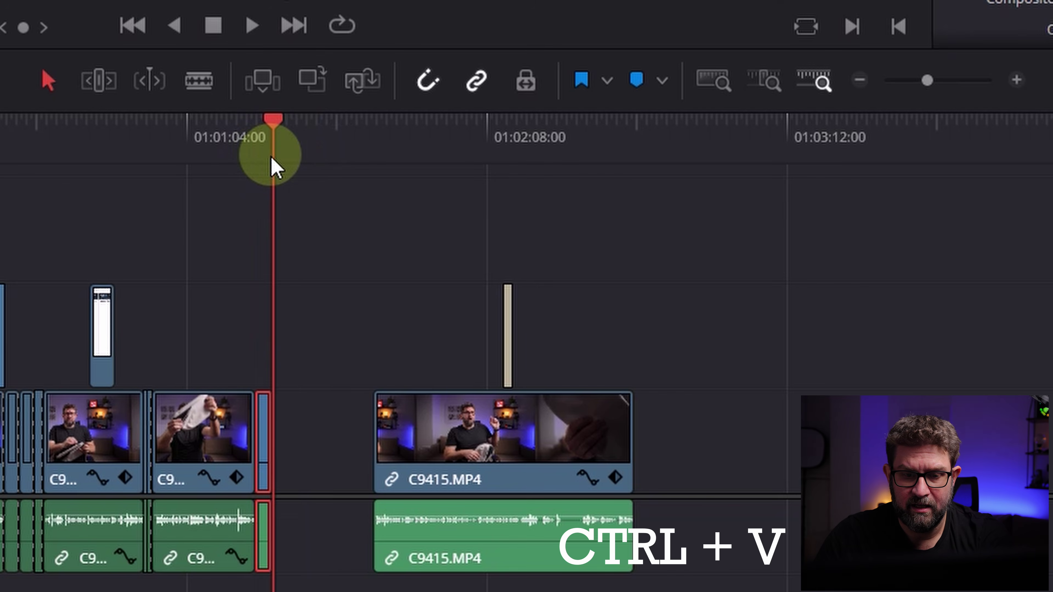
Play back the pasted intro clip from its start at a closer timeline zoom to check it
click(252, 139)
click(1016, 81)
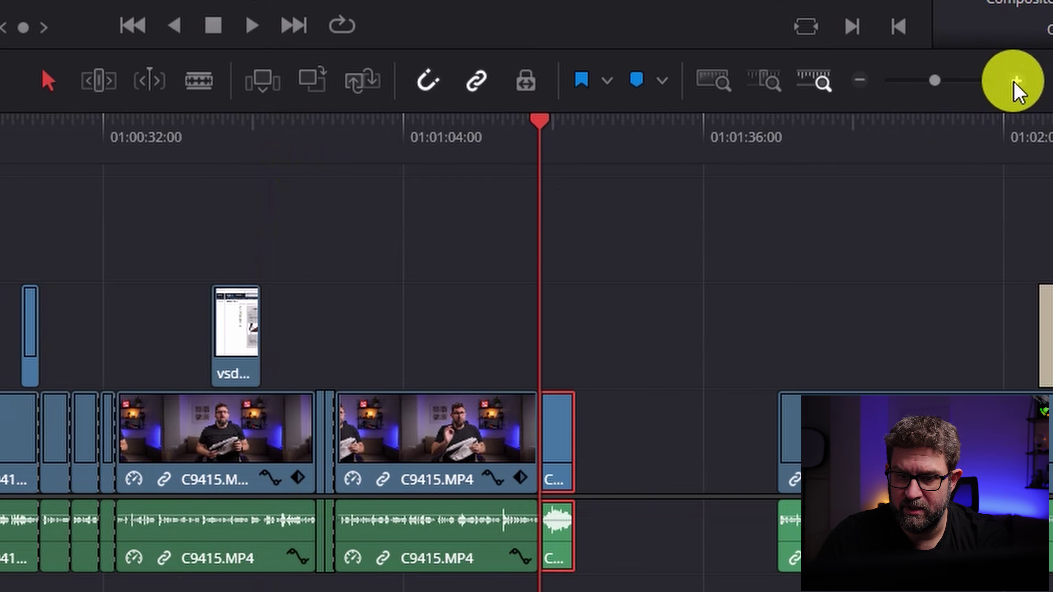
click(1017, 81)
click(561, 137)
click(253, 26)
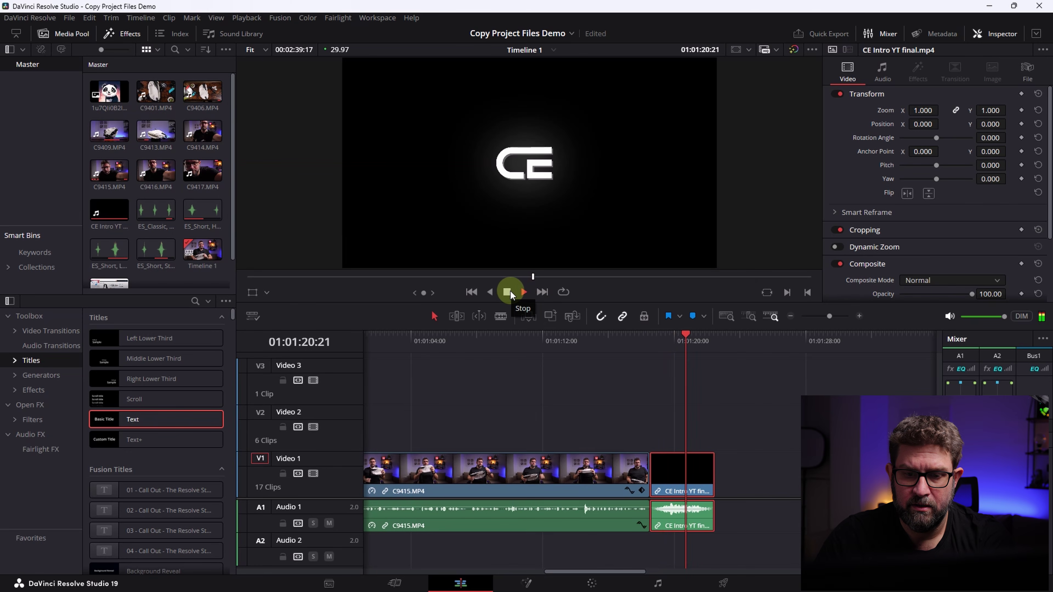
click(508, 293)
Delete the text title on Video 2 above the last C9415.MP4 clip
click(789, 319)
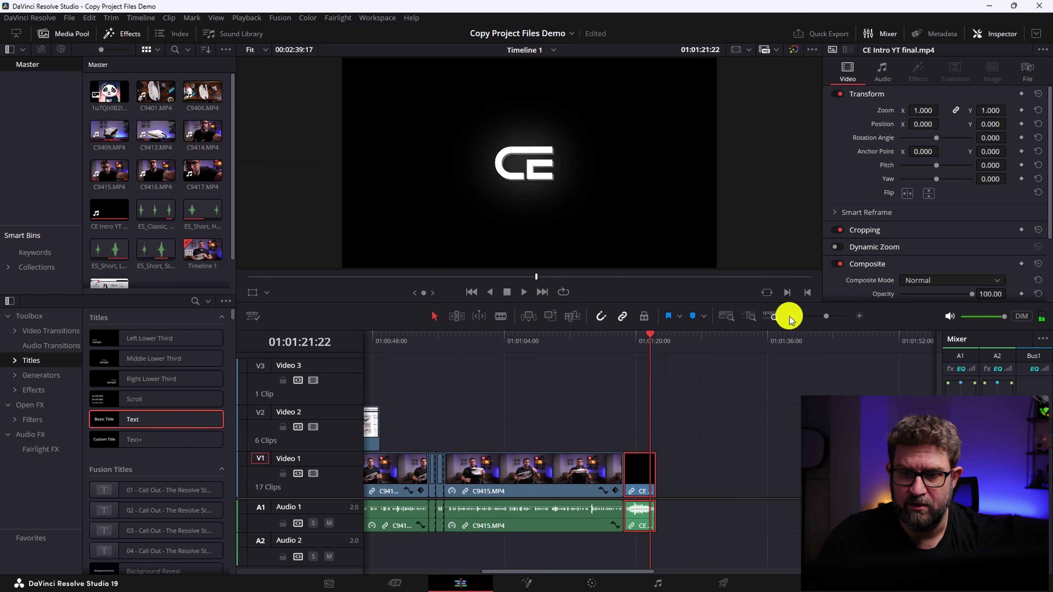
click(789, 318)
drag(559, 571, 700, 566)
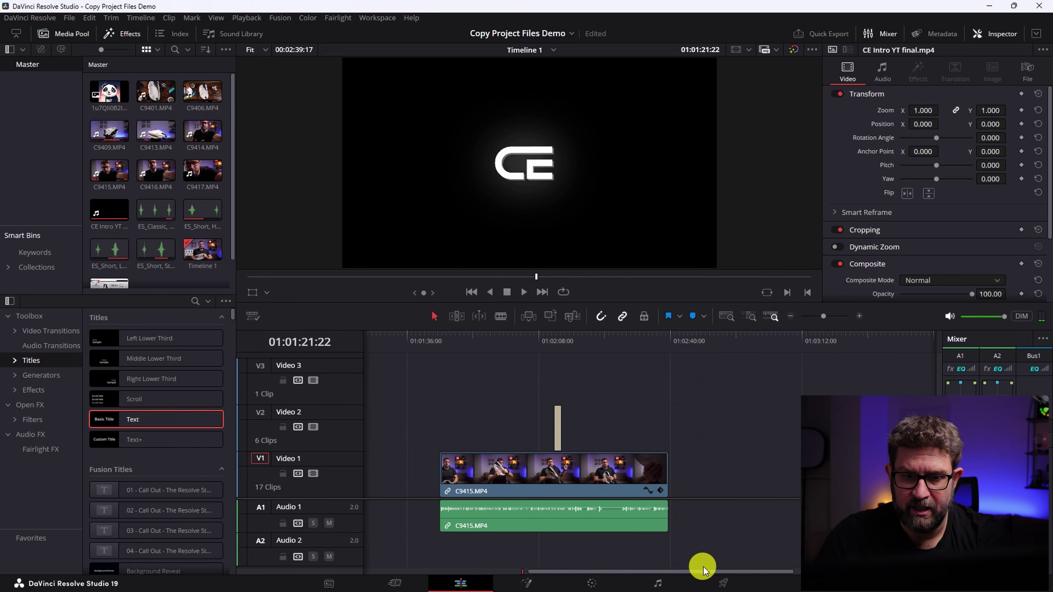
click(555, 342)
click(564, 419)
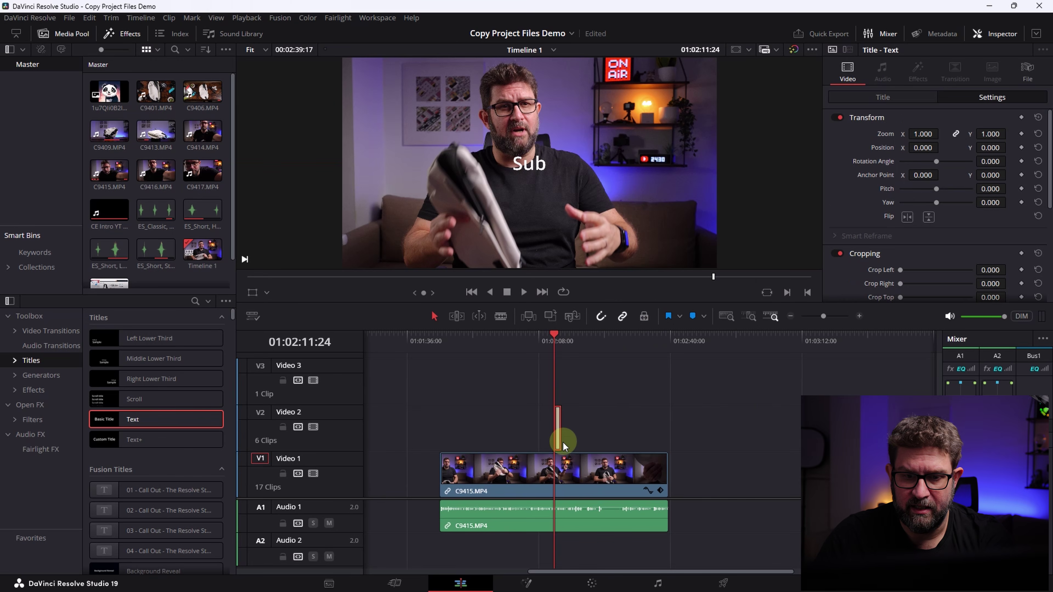
key(Delete)
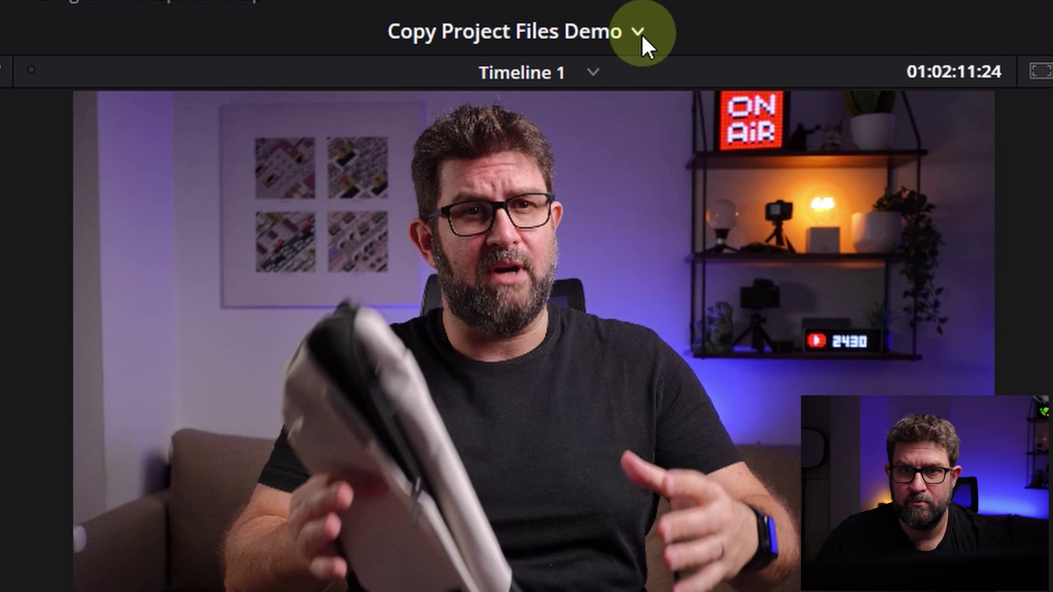
Switch to the CEYT Anker SafeGo Magnetic Battery iPhone project and place the playhead on the Video 3 title near the timeline's end
click(643, 35)
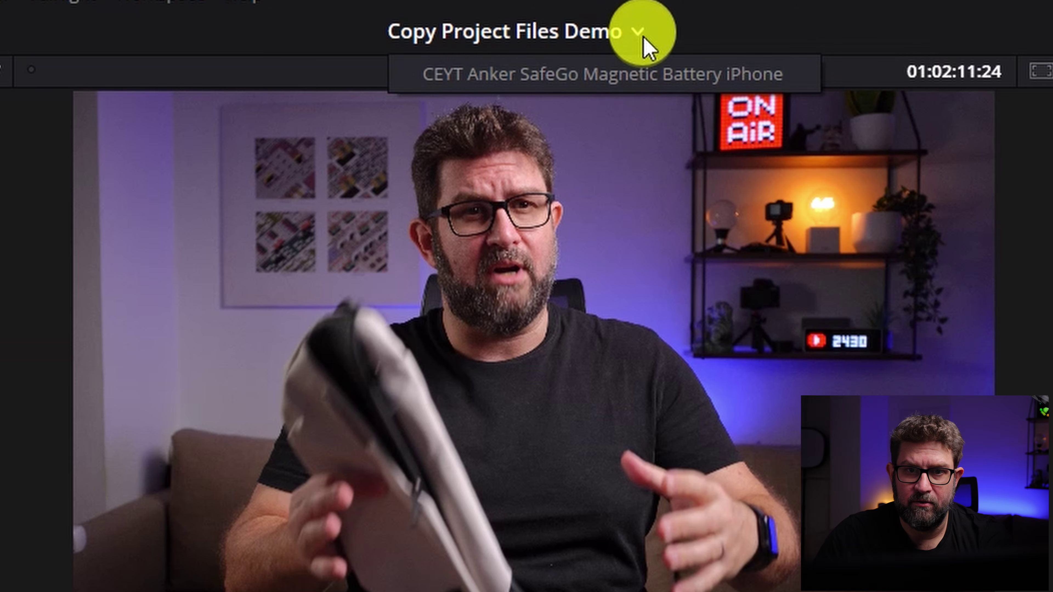
click(629, 79)
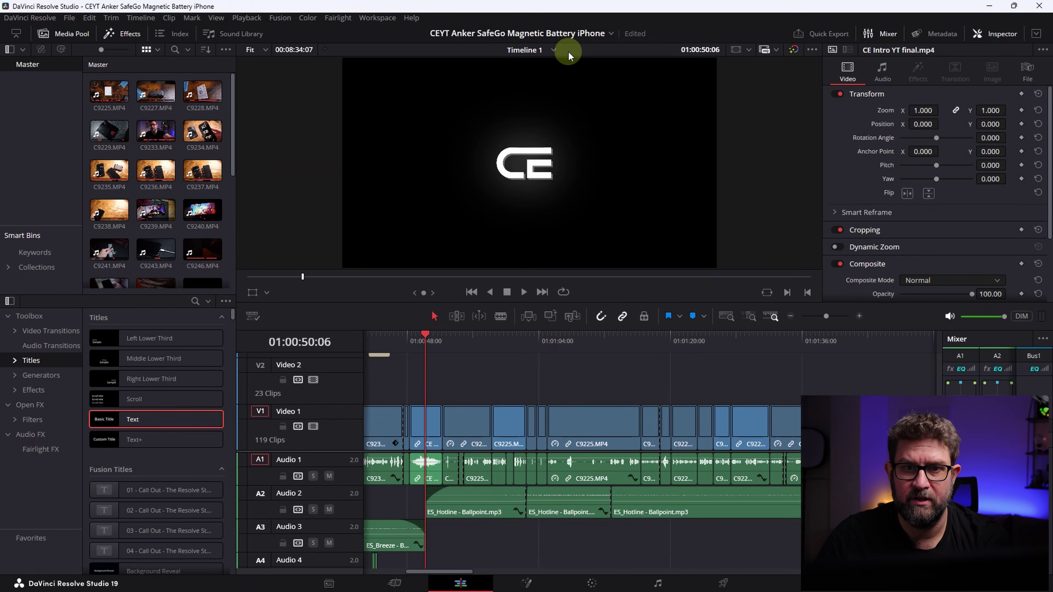
drag(453, 571, 795, 573)
scroll(341, 458, up, 3)
scroll(726, 444, right, 6)
scroll(725, 444, left, 1)
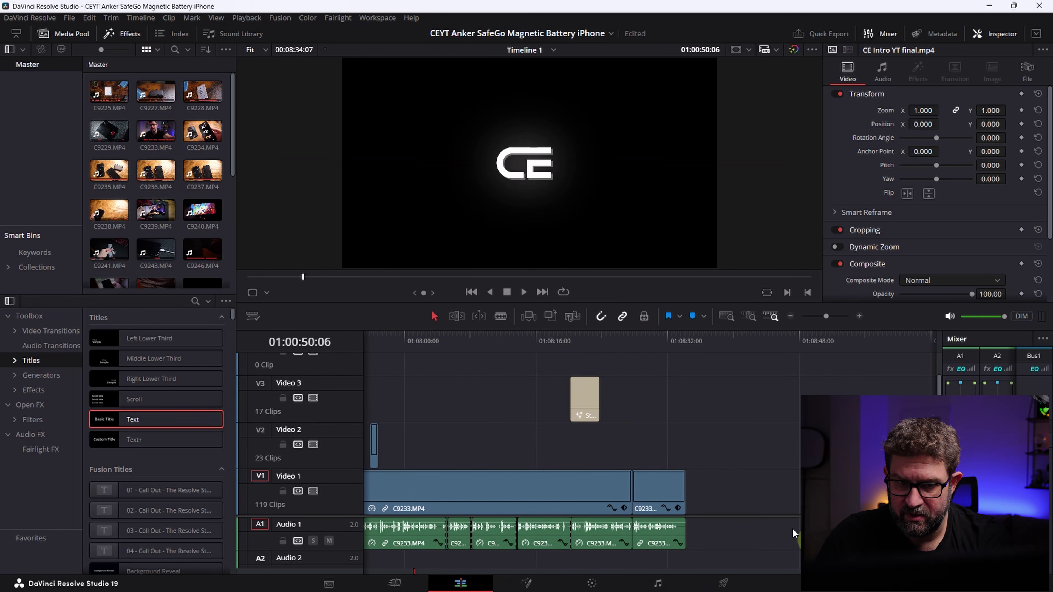
click(583, 342)
Copy the YouTube lower-third Fusion title on Video 3 together with its short sound clip on Audio 4
drag(604, 302, 619, 256)
click(589, 377)
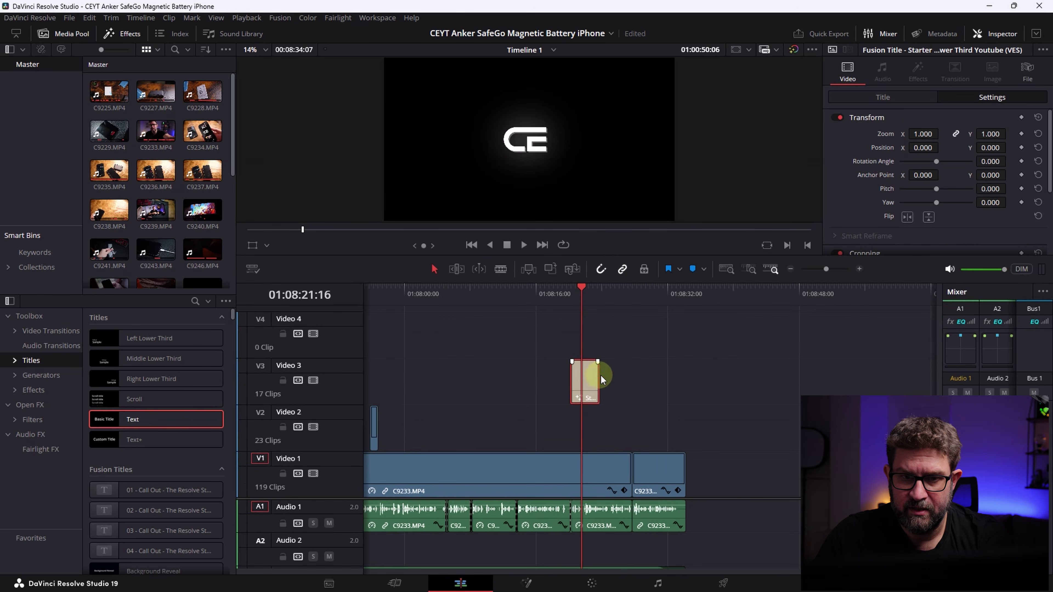
drag(305, 496, 335, 417)
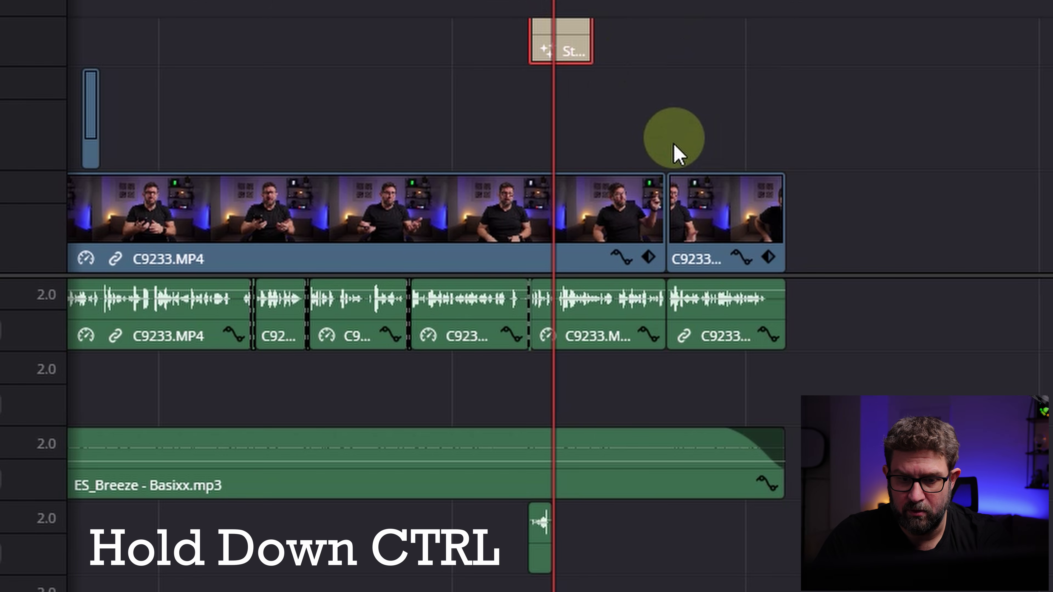
drag(478, 530, 663, 550)
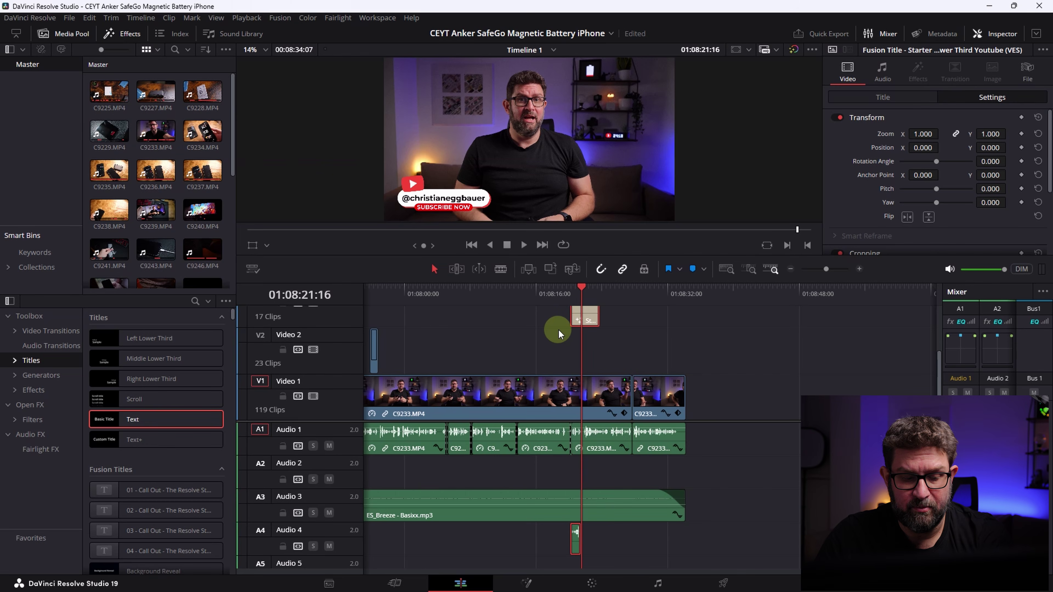
key(ctrl+c)
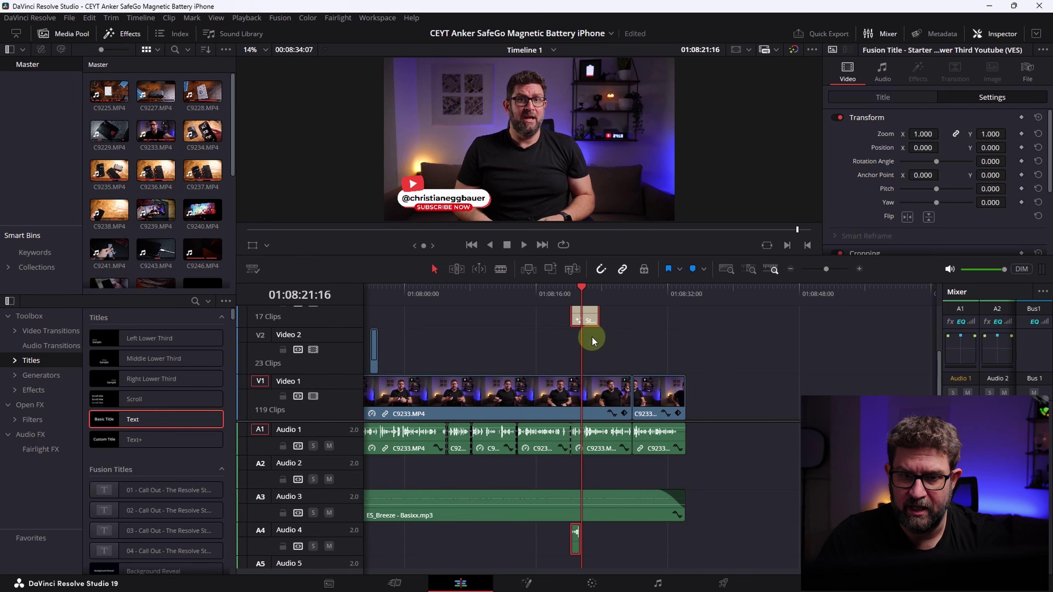
Switch to the Copy Project Files Demo project and paste the copied title and sound at 01:02:11:18 over the last C9415.MP4 clip
click(609, 34)
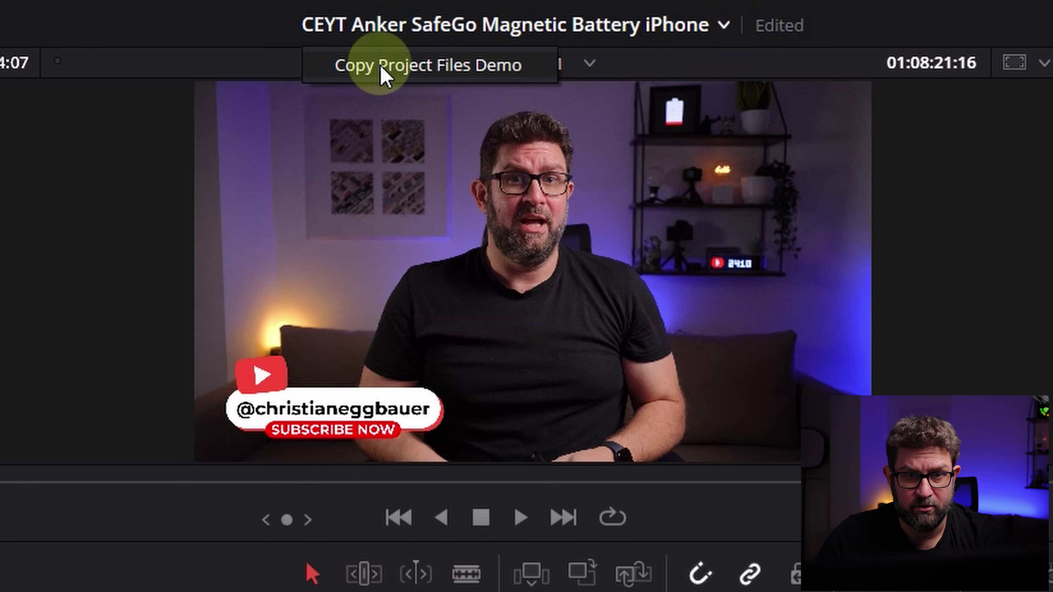
click(384, 68)
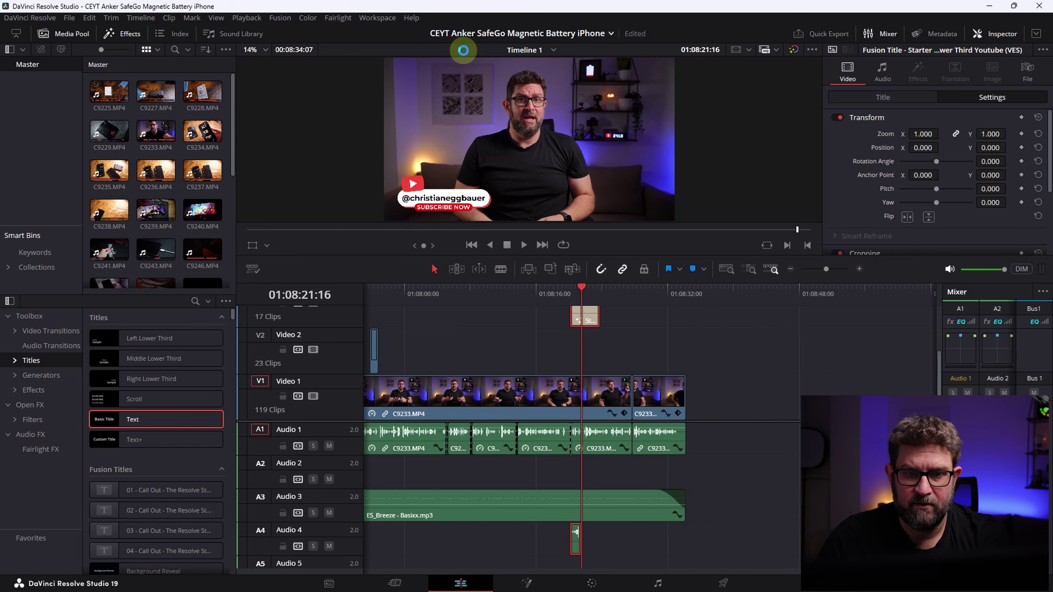
click(649, 290)
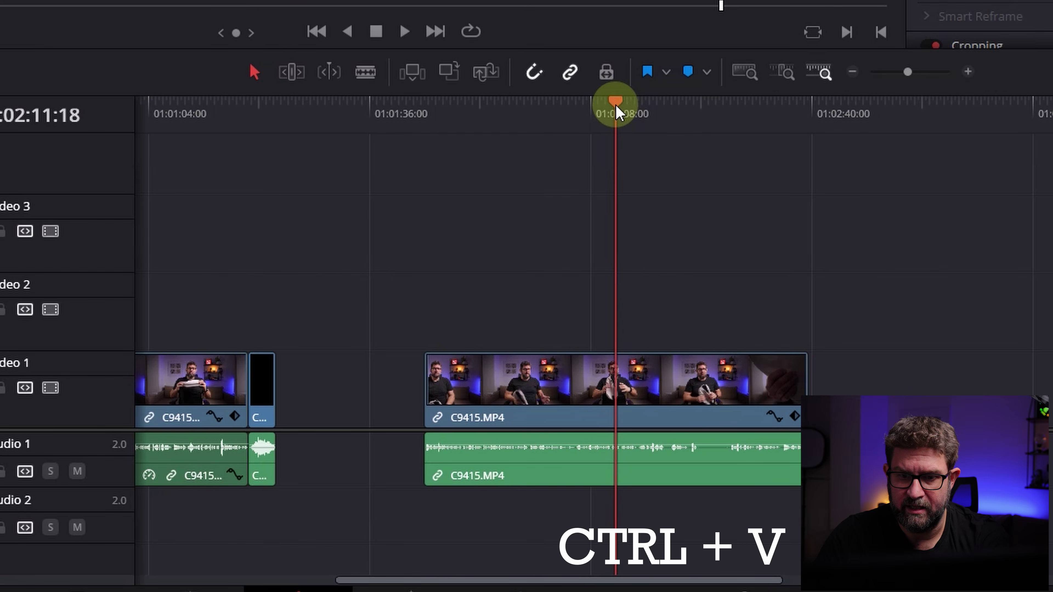
key(ctrl+v)
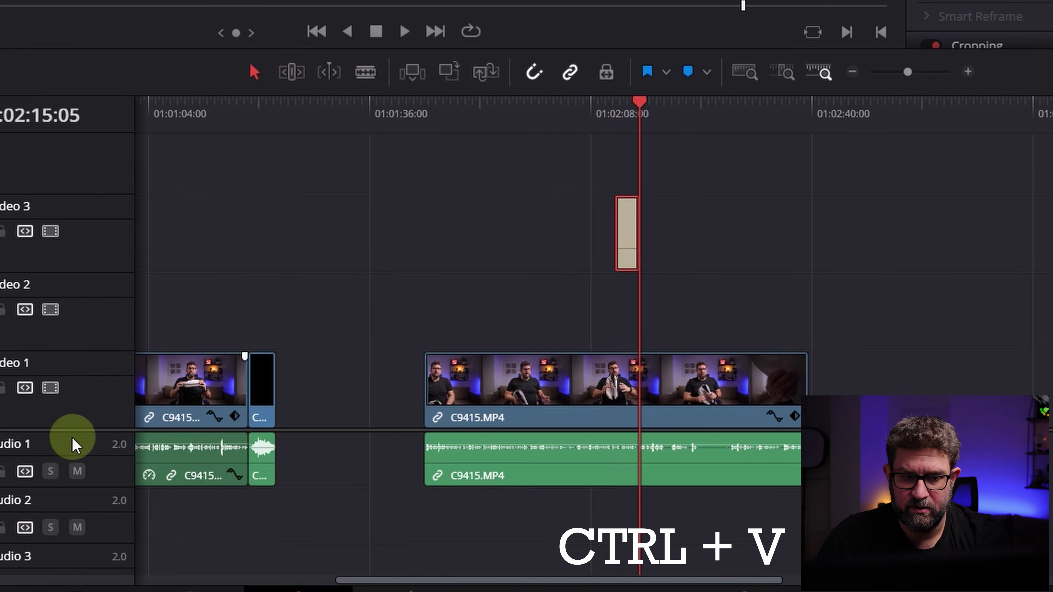
scroll(103, 332, down, 4)
scroll(103, 348, up, 1)
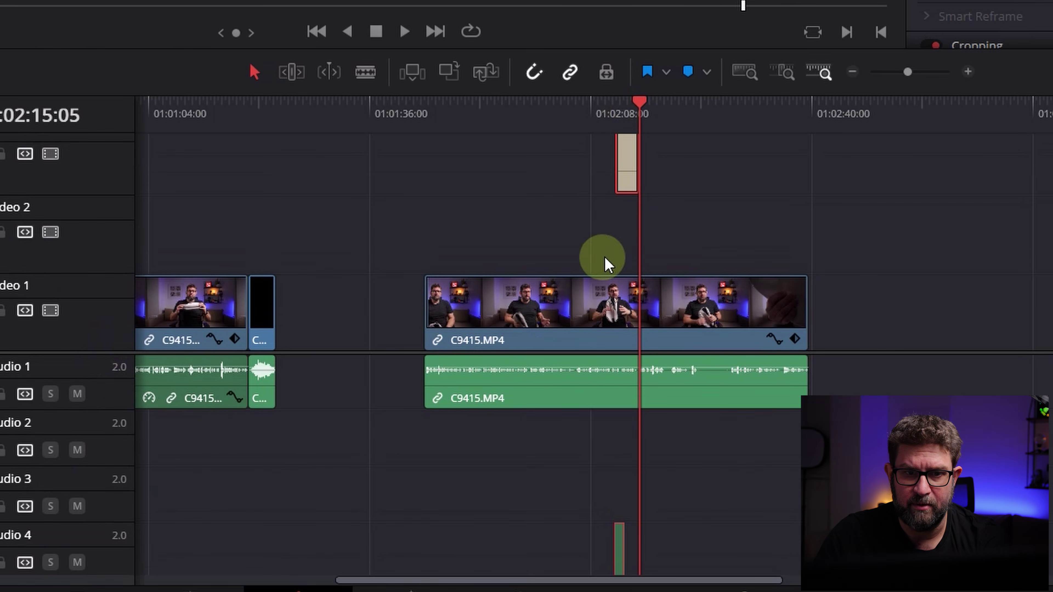
Play back and scrub through the pasted YouTube lower-third title to check its animation and sound
drag(663, 289, 648, 289)
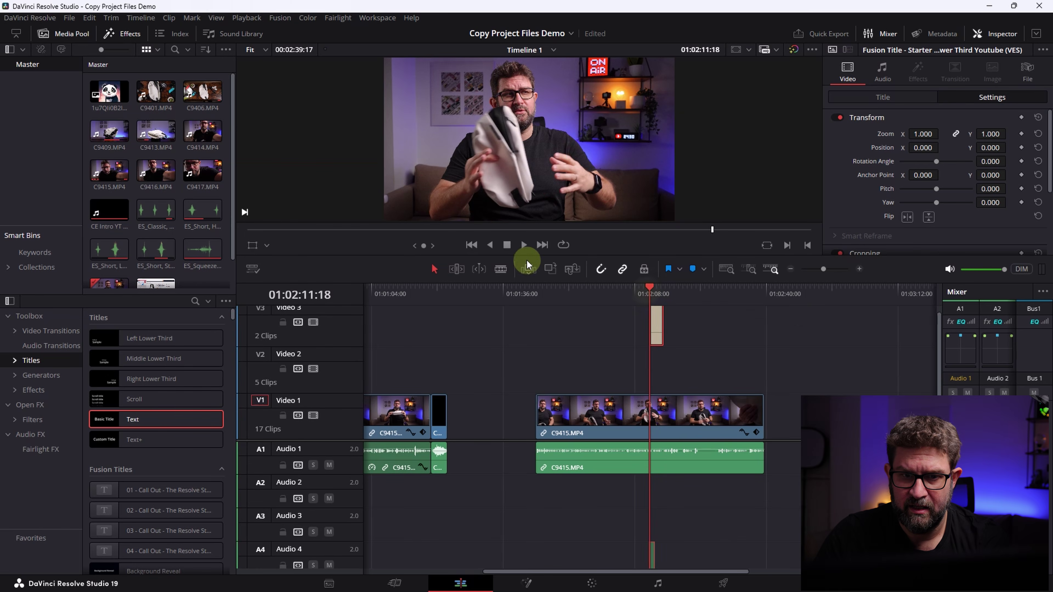
click(524, 246)
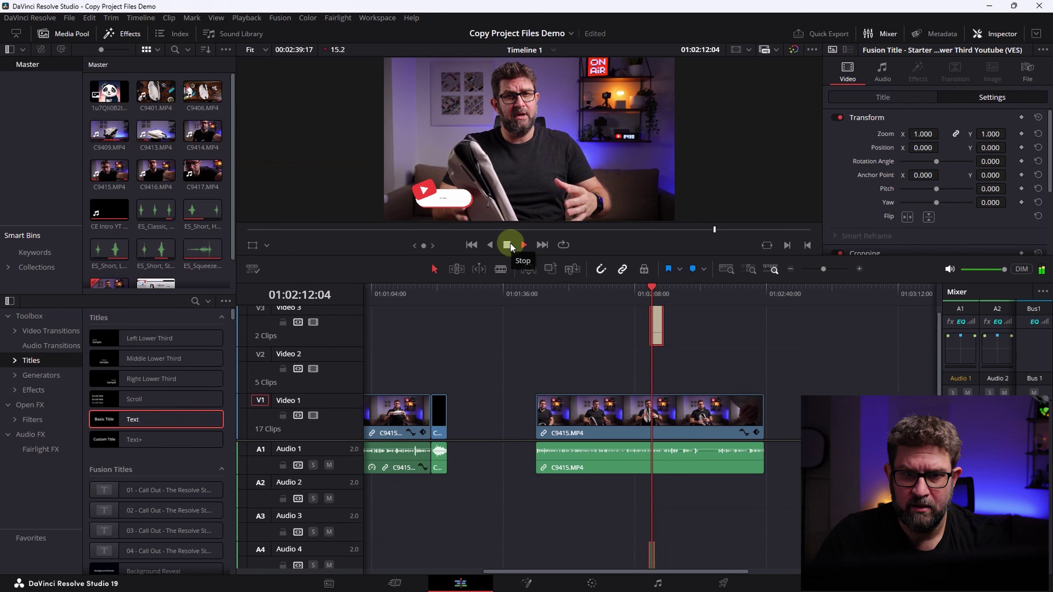
click(508, 245)
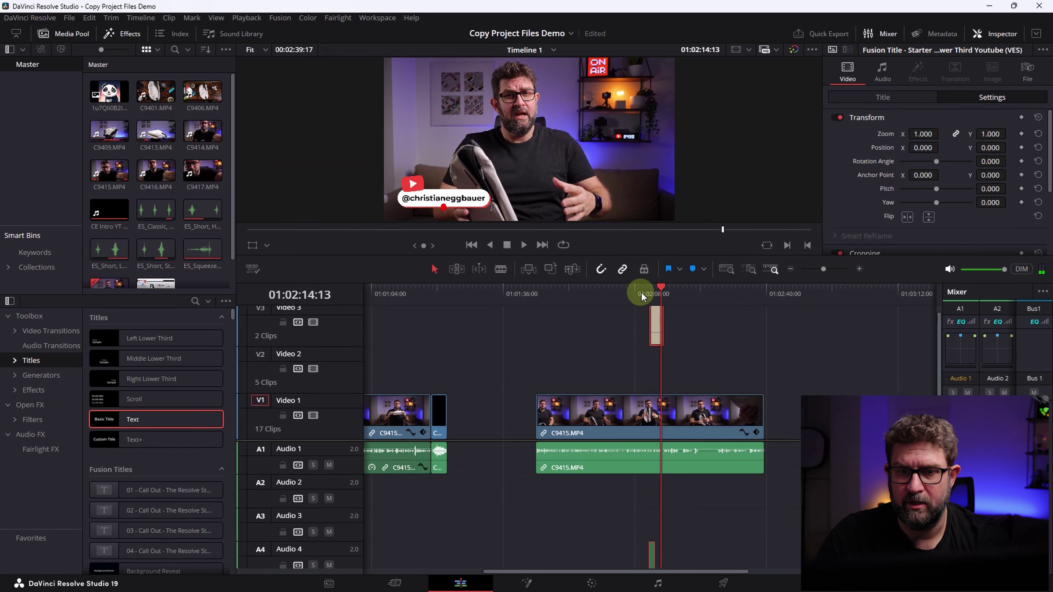
click(664, 292)
click(631, 291)
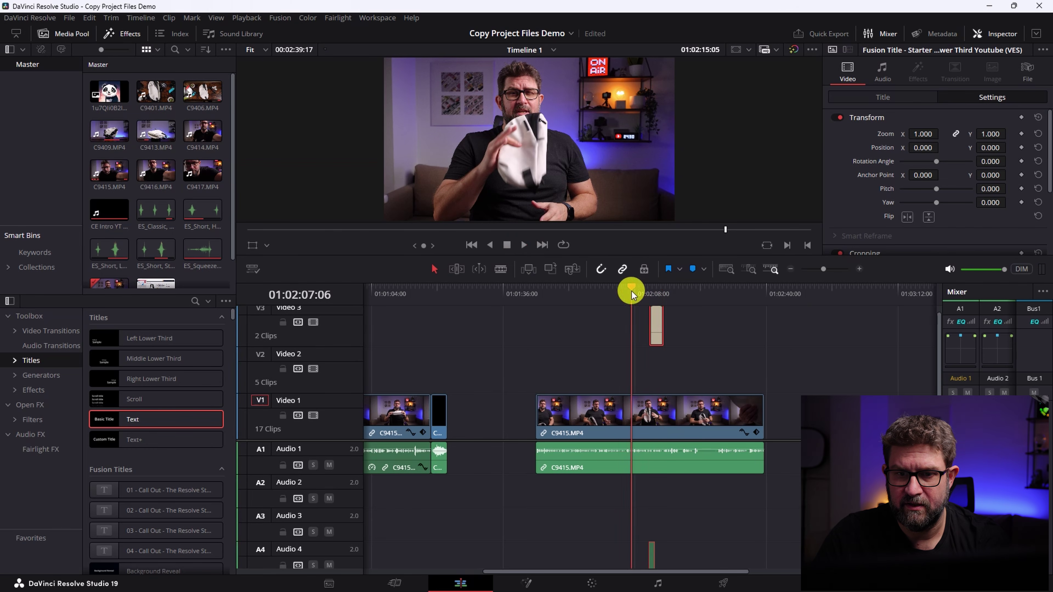
click(657, 291)
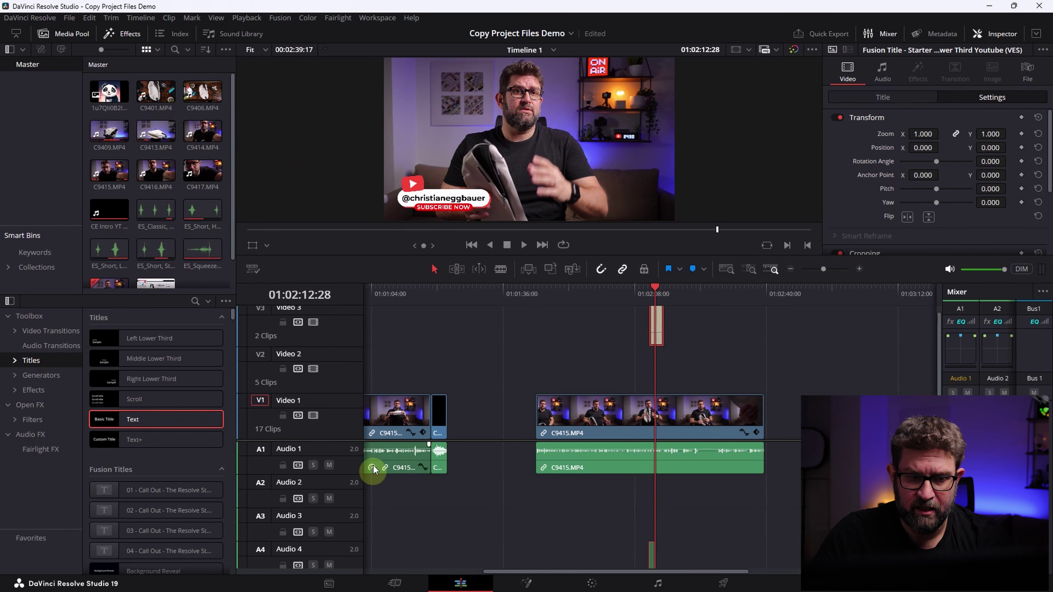
Compare the tracks holding the title and sound in this project with those in the CEYT Anker SafeGo Magnetic Battery iPhone project
scroll(336, 443, up, 2)
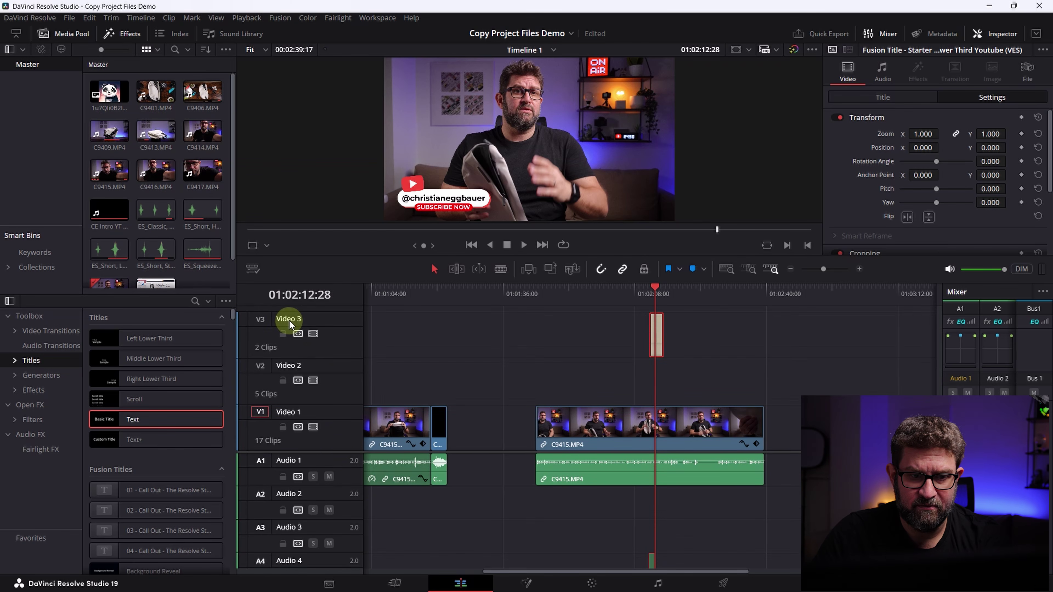
scroll(332, 444, down, 4)
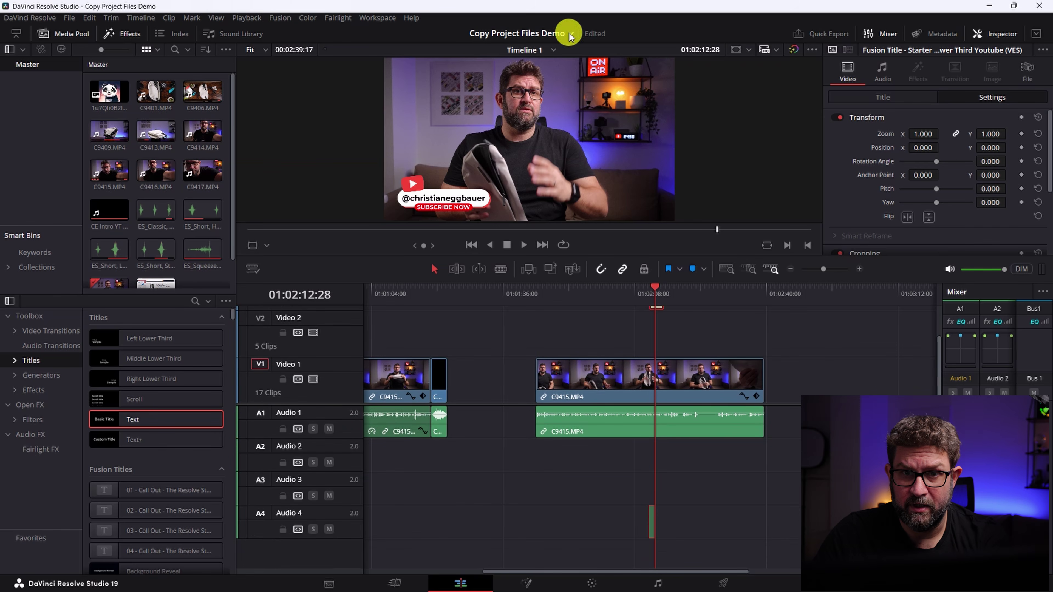
click(560, 50)
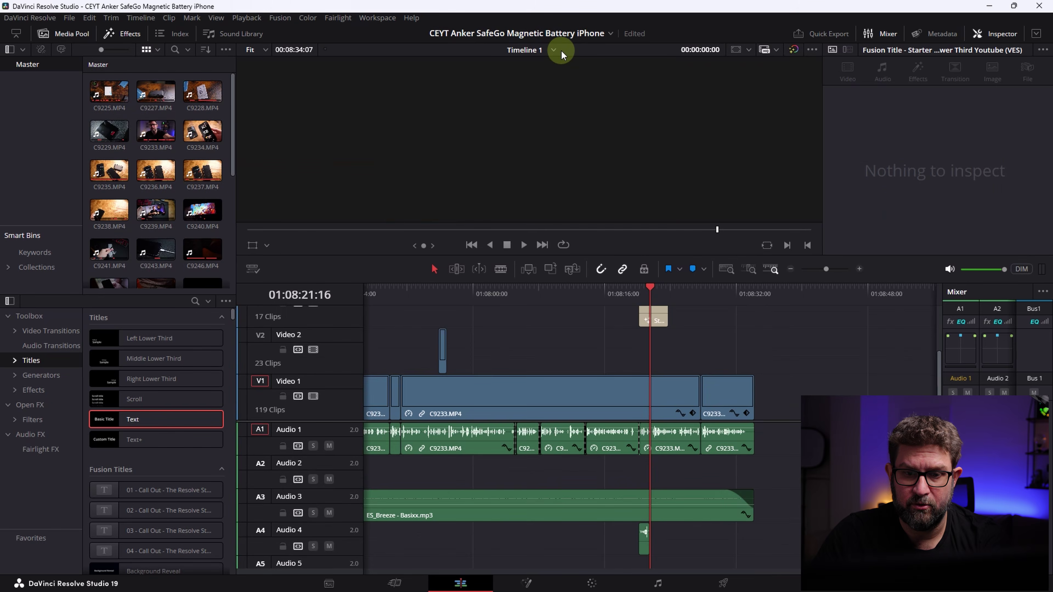
scroll(273, 328, up, 4)
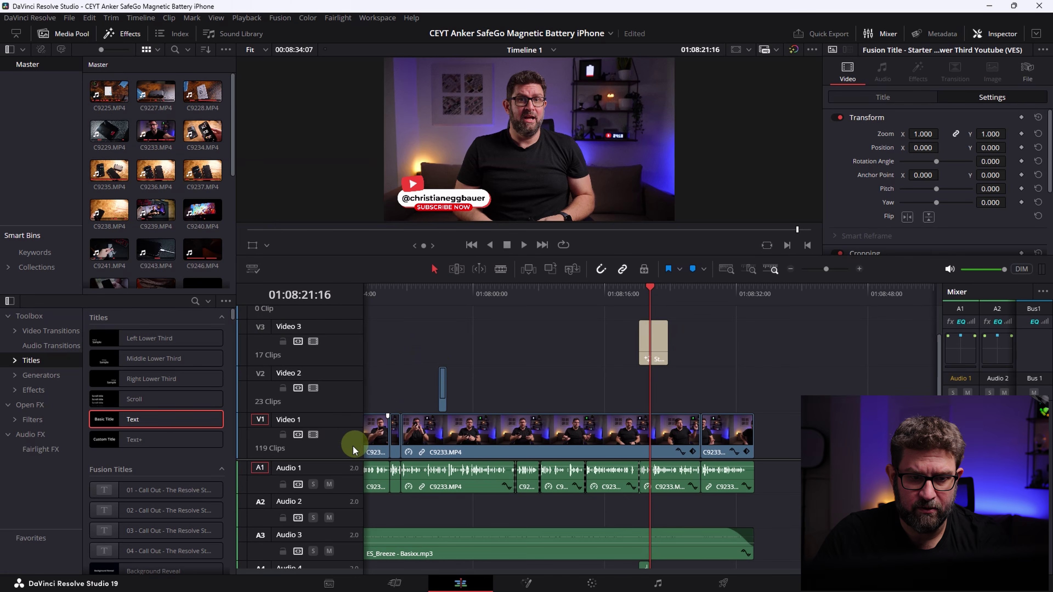
drag(345, 458, 359, 360)
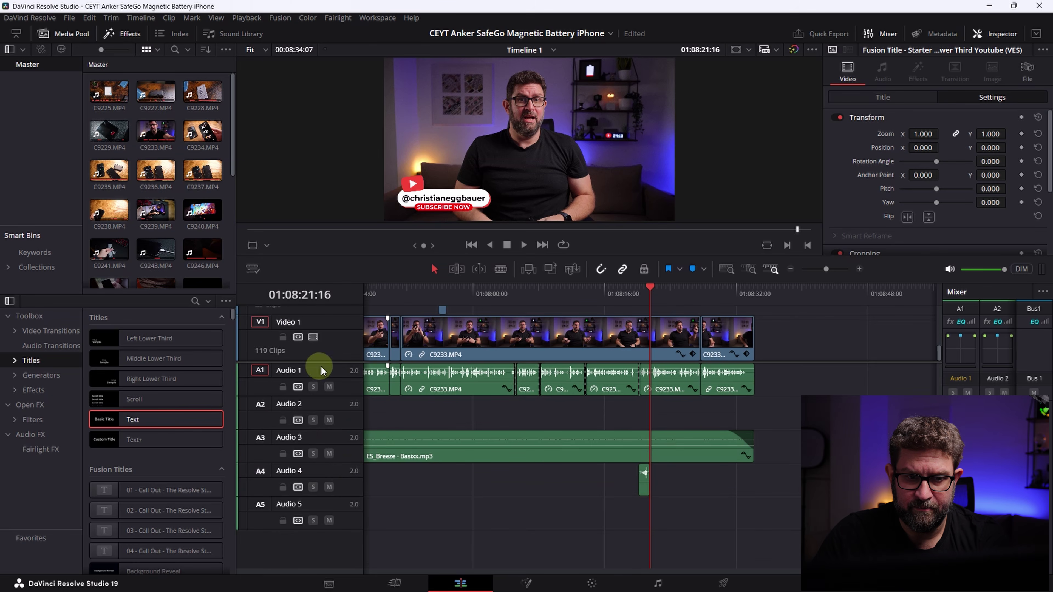
drag(320, 363, 320, 401)
Switch back to Copy Project Files Demo and move the pasted title down to Video 2 and its sound up to Audio 2
click(611, 34)
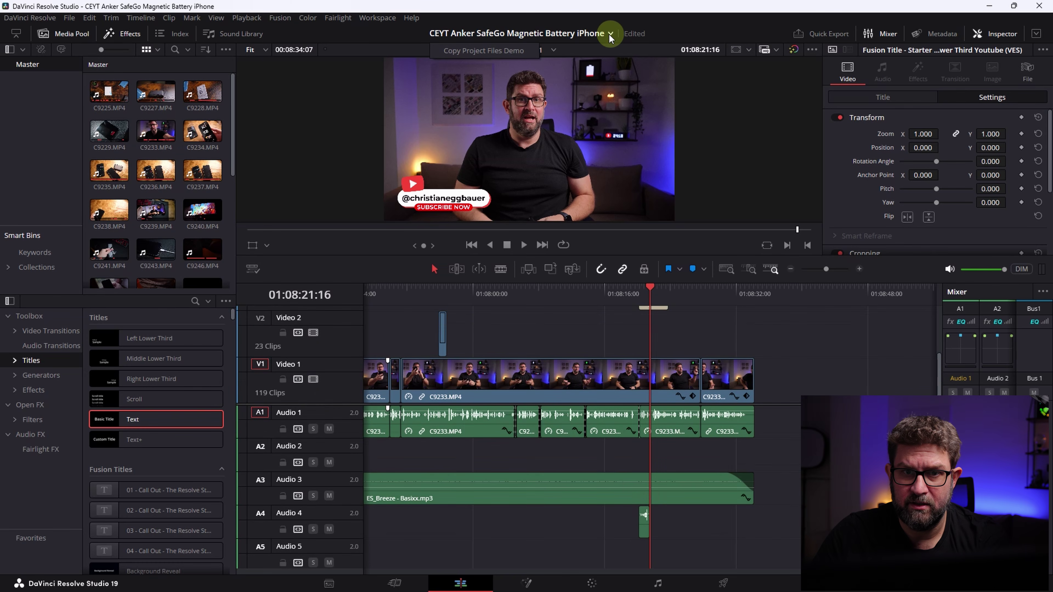
click(515, 50)
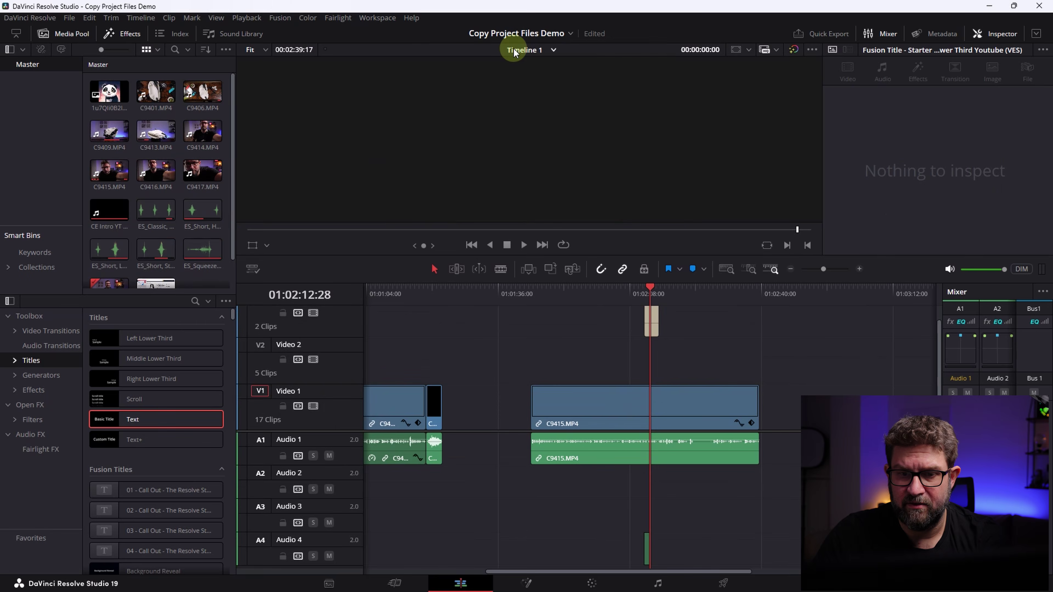
drag(647, 287, 651, 351)
drag(649, 551, 651, 484)
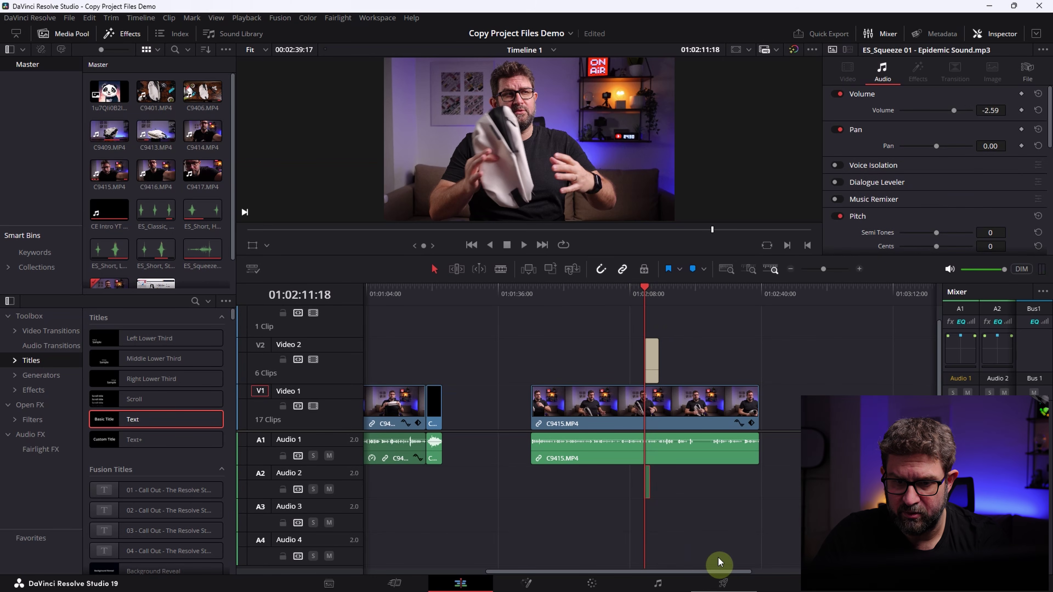
Scrub the playhead around the moved title and sound to check them in the viewer
drag(642, 291, 630, 291)
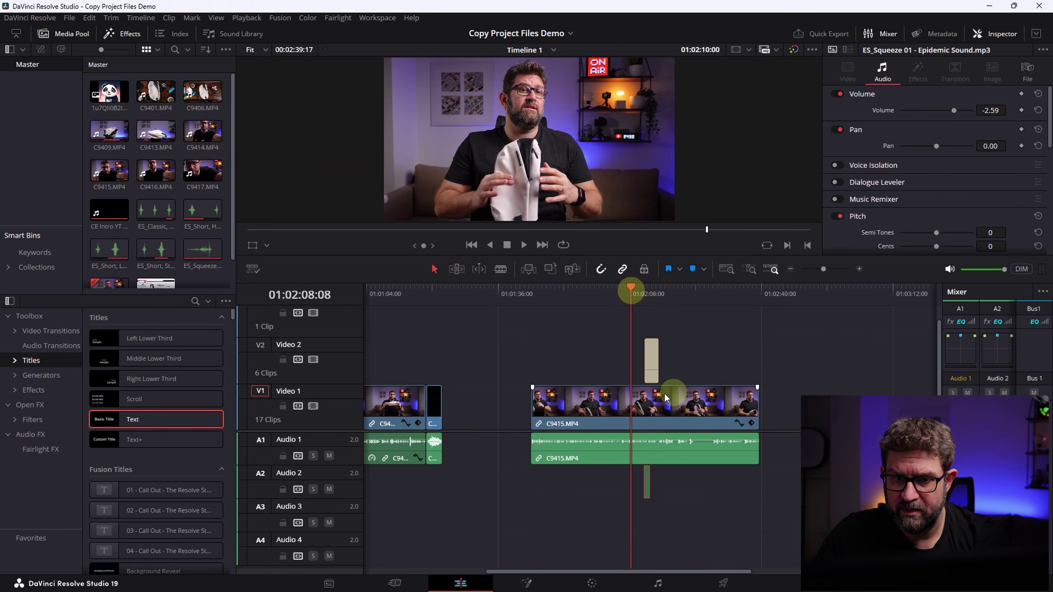
click(649, 295)
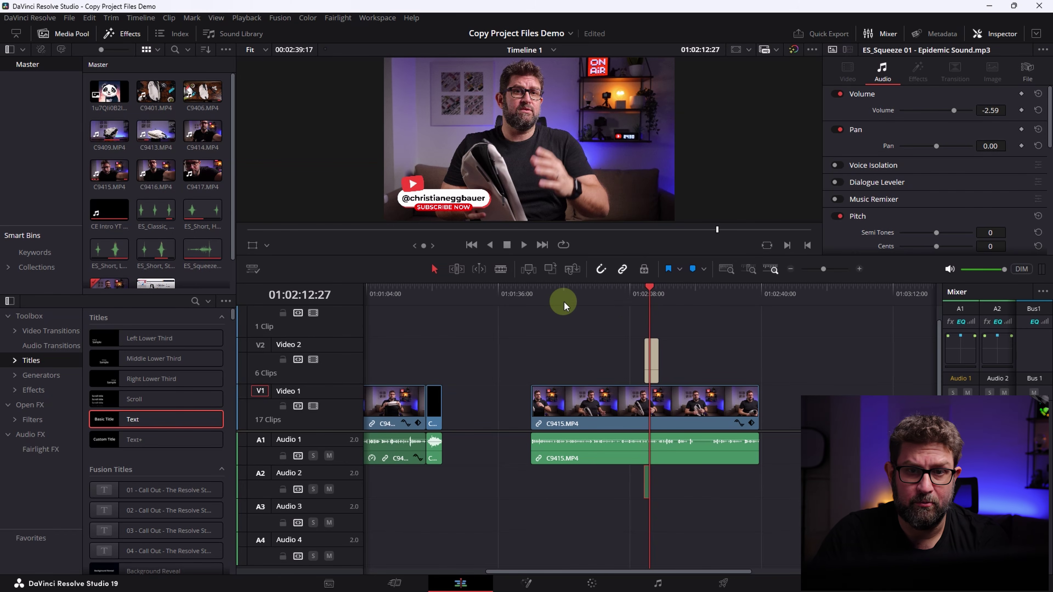
drag(629, 294, 619, 299)
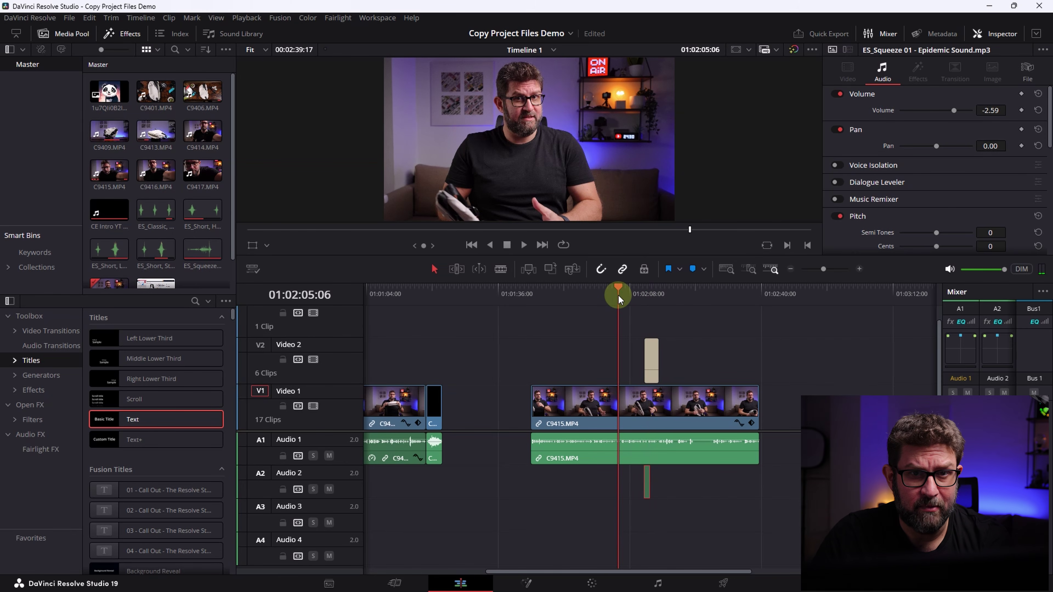